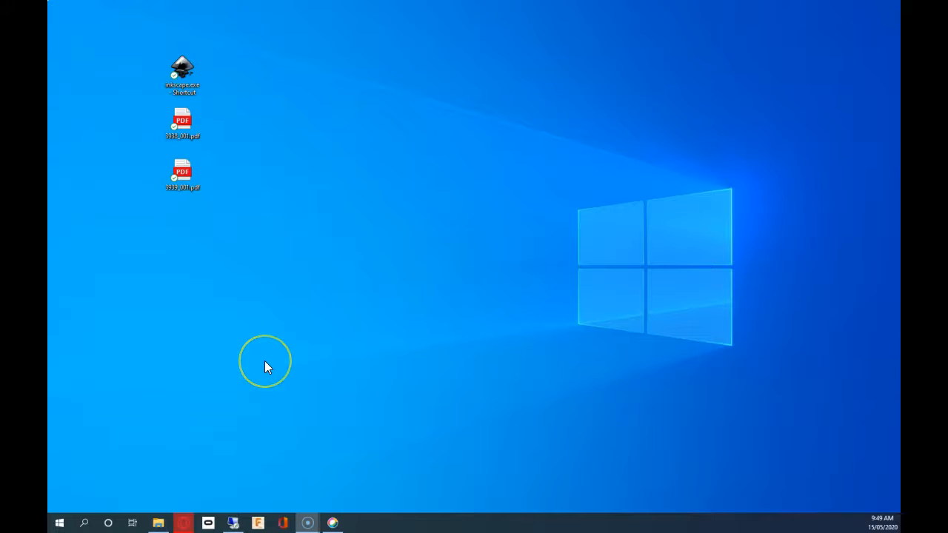
Launch Inkscape with a new document and move its window aside so the PDF files on the desktop are uncovered
{"action": "left_click", "coordinate": [191, 84]}
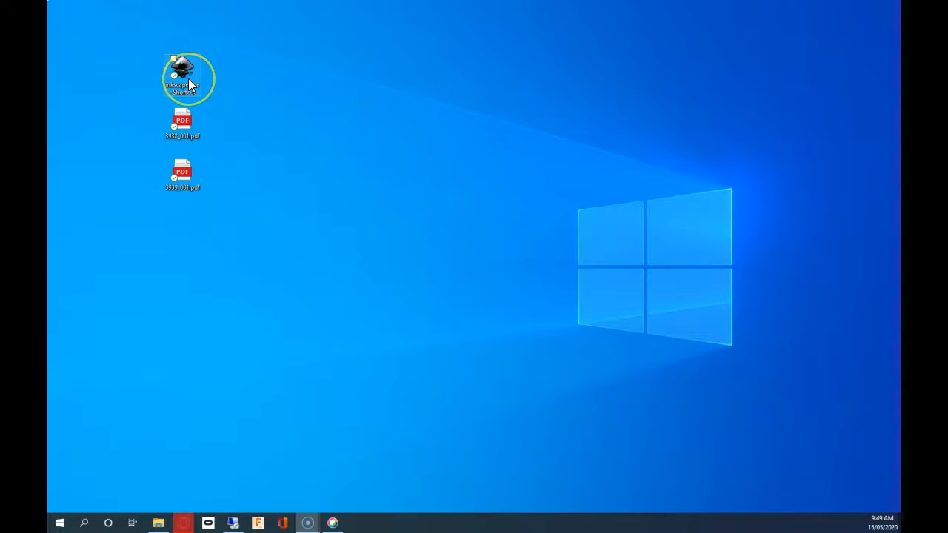
{"action": "double_click", "coordinate": [187, 87]}
{"action": "left_click", "coordinate": [250, 170]}
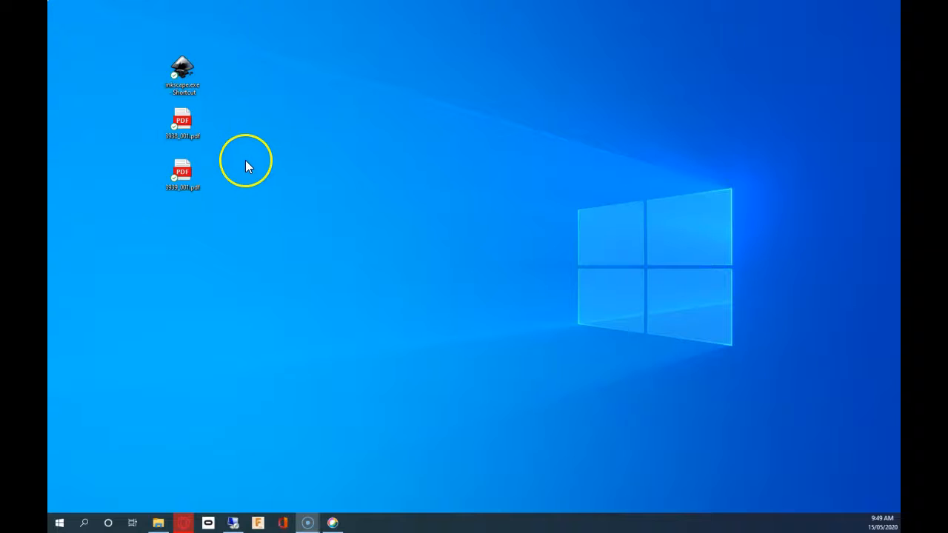
{"action": "left_click", "coordinate": [188, 70]}
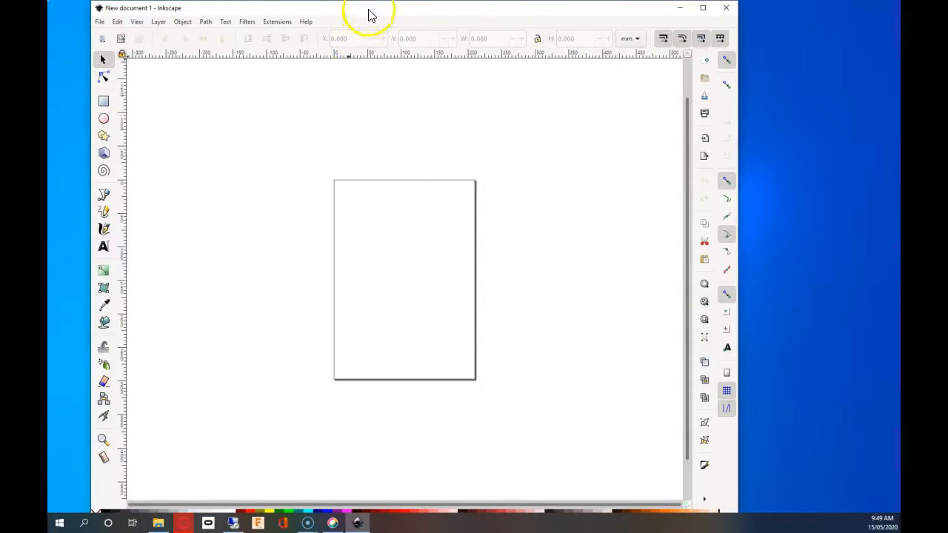
{"action": "left_click_drag", "start_coordinate": [371, 15], "coordinate": [475, 15]}
Import 3938_001.pdf using internal import with embedded images, and move the scanned plate down onto the page
{"action": "left_click_drag", "start_coordinate": [182, 123], "coordinate": [449, 203]}
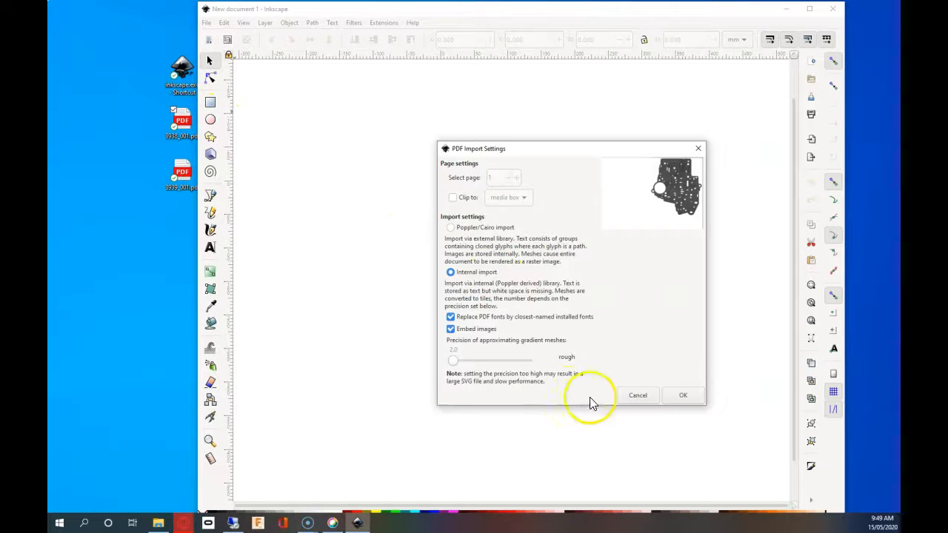
{"action": "left_click", "coordinate": [678, 395]}
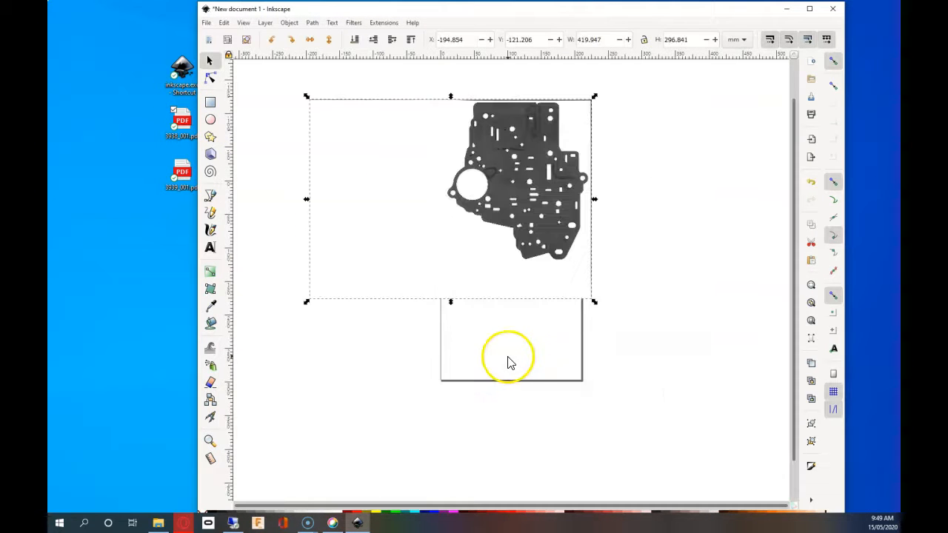
{"action": "left_click_drag", "start_coordinate": [510, 235], "coordinate": [526, 303]}
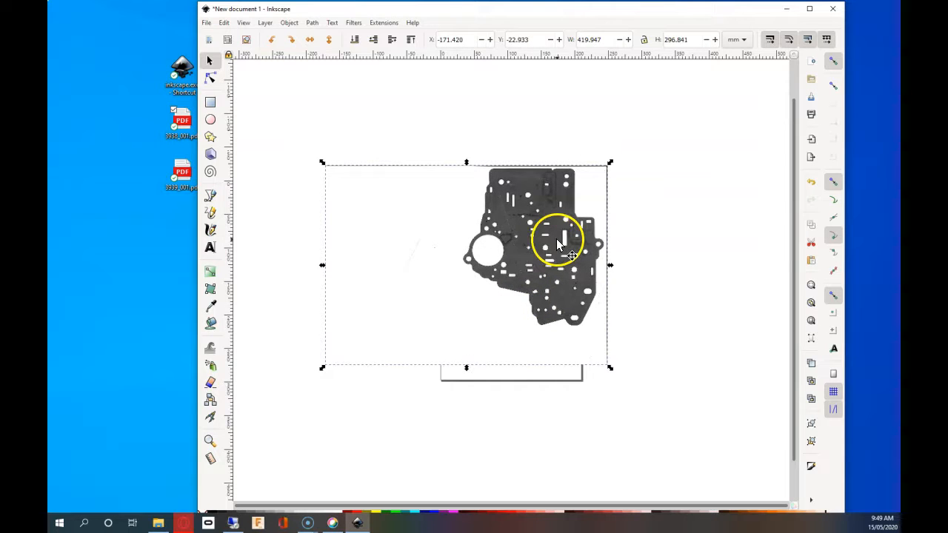
Examine the outline and holes of the imported plate scan up close
{"action": "scroll", "coordinate": [558, 251], "scroll_direction": "up", "scroll_amount": 2}
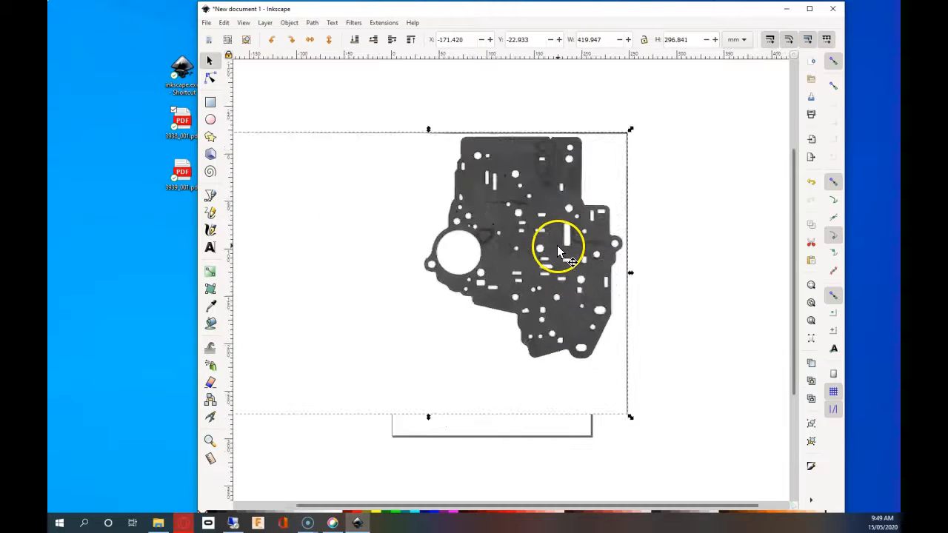
{"action": "scroll", "coordinate": [558, 251], "scroll_direction": "down", "scroll_amount": 1}
{"action": "scroll", "coordinate": [558, 251], "scroll_direction": "up", "scroll_amount": 1}
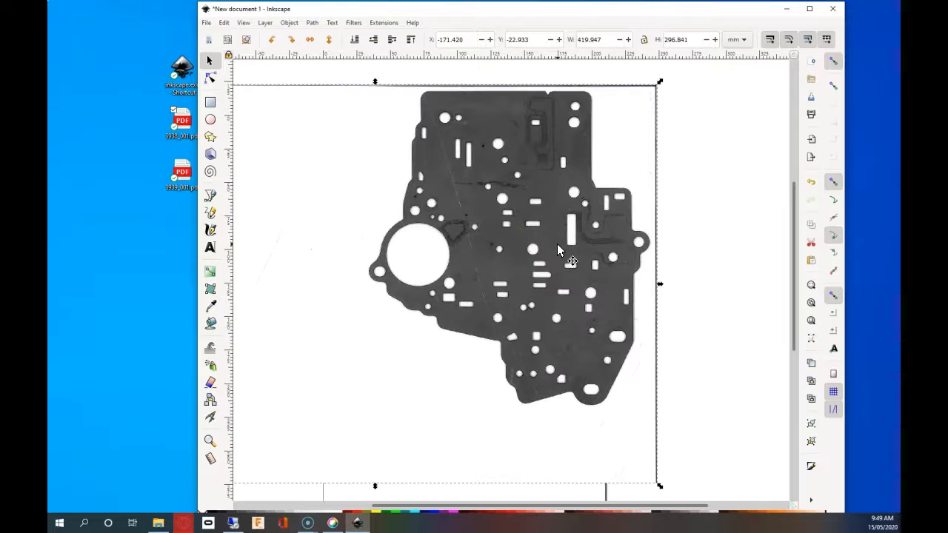
{"action": "scroll", "coordinate": [557, 251], "scroll_direction": "up", "scroll_amount": 1}
{"action": "scroll", "coordinate": [557, 250], "scroll_direction": "down", "scroll_amount": 1}
{"action": "scroll", "coordinate": [557, 250], "scroll_direction": "up", "scroll_amount": 1}
{"action": "scroll", "coordinate": [555, 246], "scroll_direction": "down", "scroll_amount": 3}
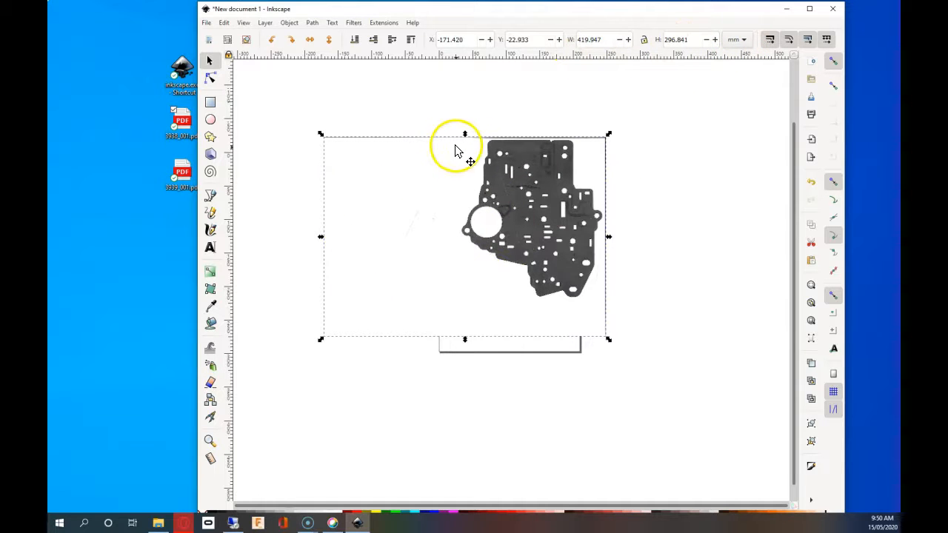
Trace the plate scan as a single-scan bitmap with brightness cutoff at a threshold of 0.500
{"action": "right_click", "coordinate": [501, 193]}
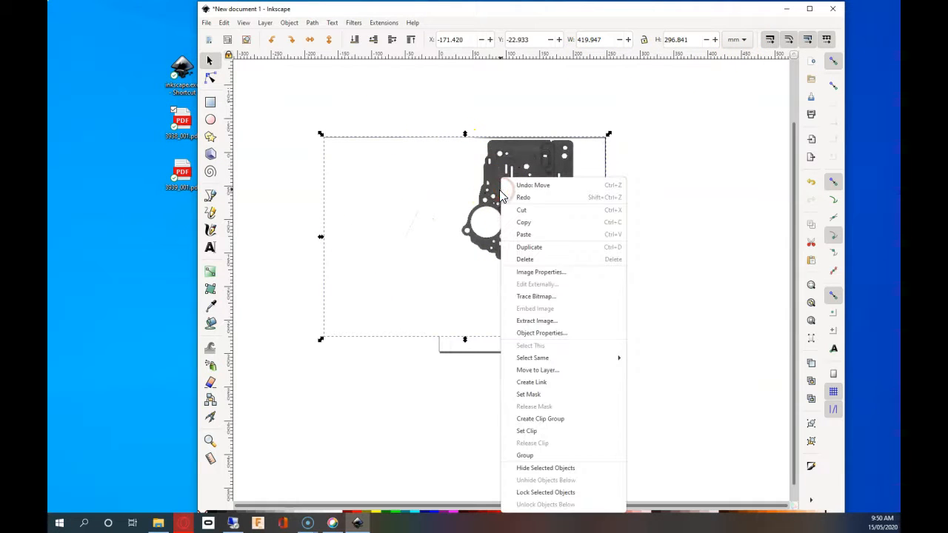
{"action": "left_click", "coordinate": [527, 297]}
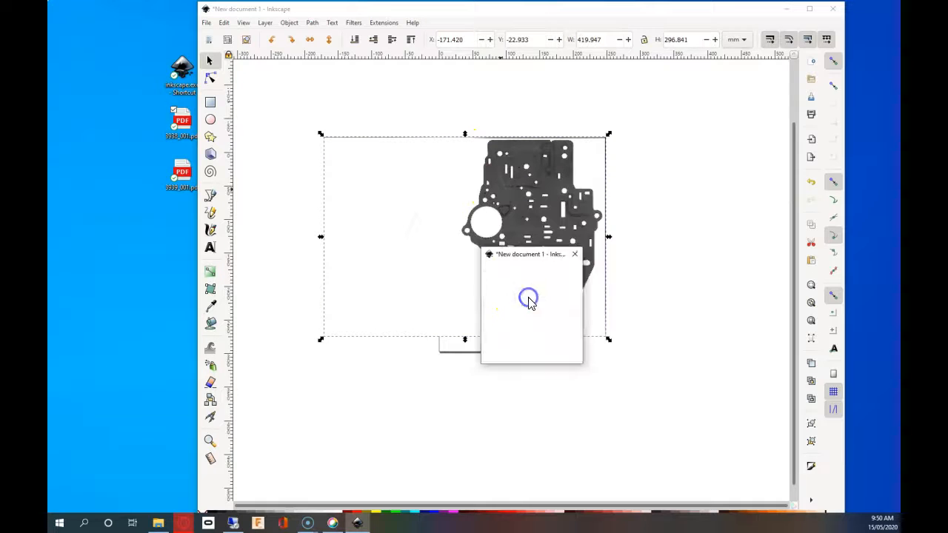
{"action": "left_click_drag", "start_coordinate": [606, 261], "coordinate": [596, 142]}
{"action": "left_click", "coordinate": [496, 243]}
{"action": "double_click", "coordinate": [485, 241]}
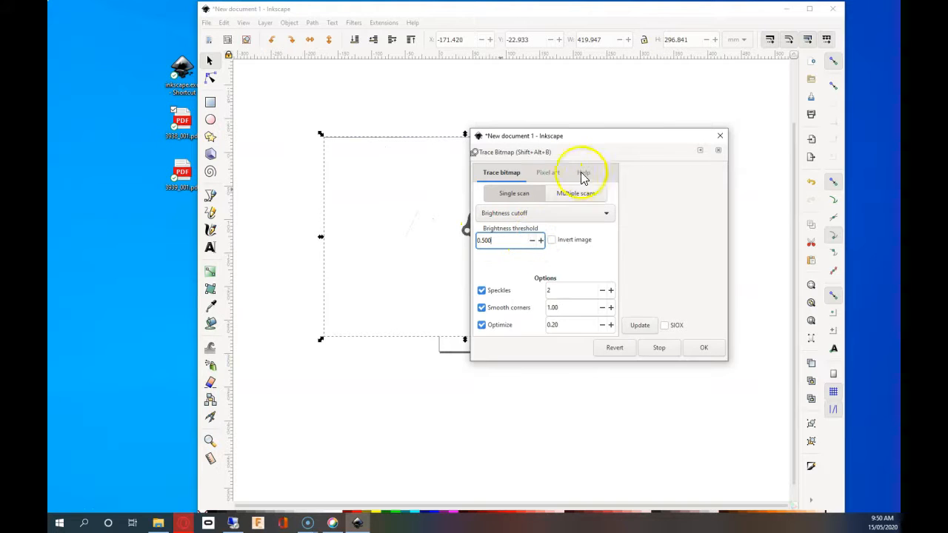
{"action": "left_click_drag", "start_coordinate": [615, 139], "coordinate": [657, 125]}
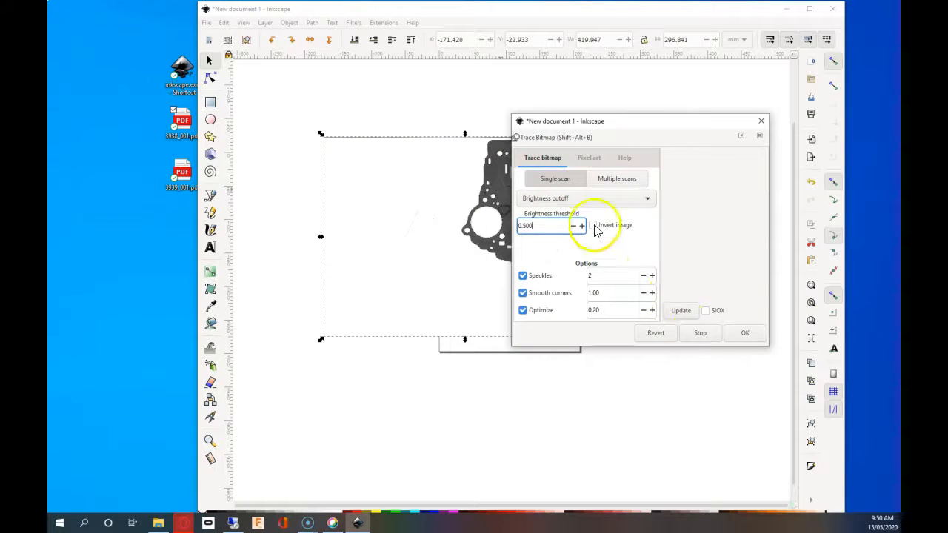
{"action": "left_click", "coordinate": [472, 235]}
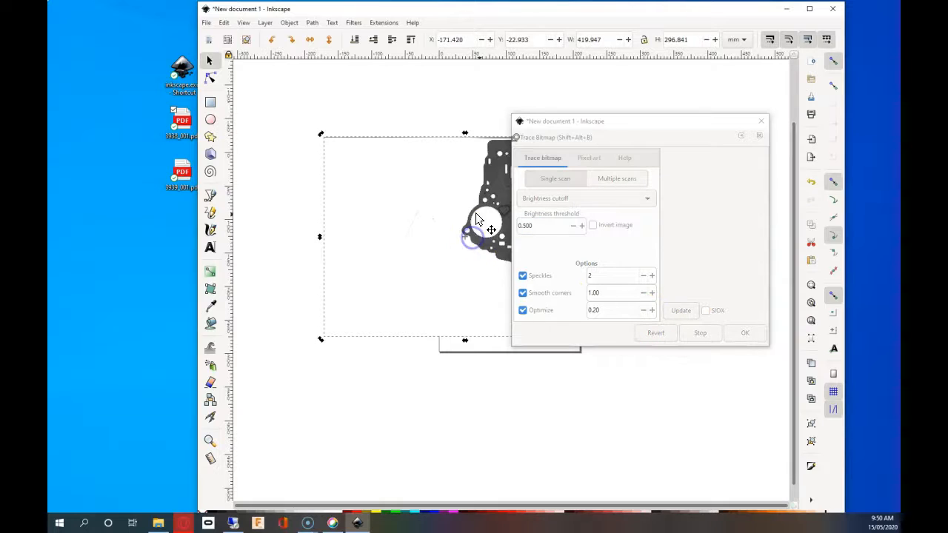
{"action": "left_click", "coordinate": [745, 334]}
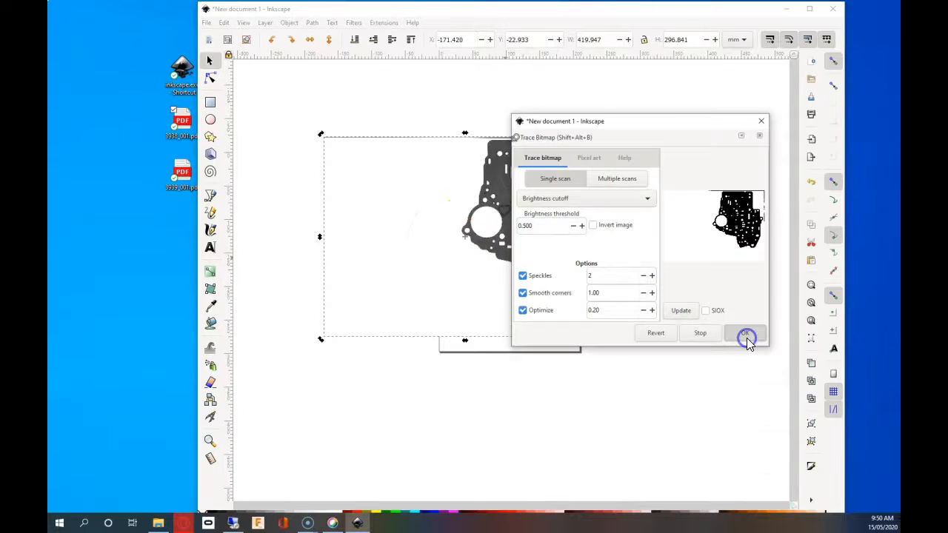
Move the original scan off the traced copy and inspect the quality of the traced hole edges
{"action": "left_click_drag", "start_coordinate": [462, 271], "coordinate": [374, 328]}
{"action": "left_click_drag", "start_coordinate": [624, 122], "coordinate": [536, 264]}
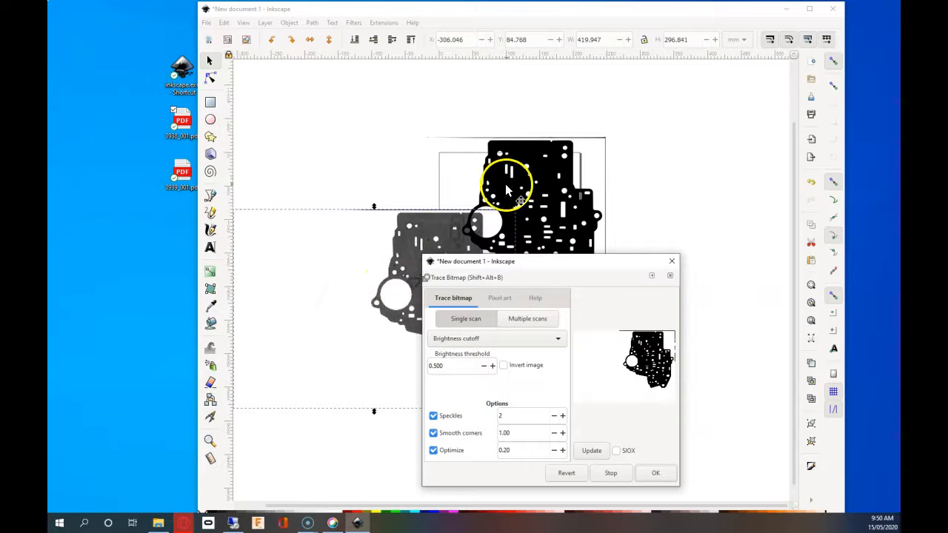
{"action": "scroll", "coordinate": [538, 191], "scroll_direction": "up", "scroll_amount": 1}
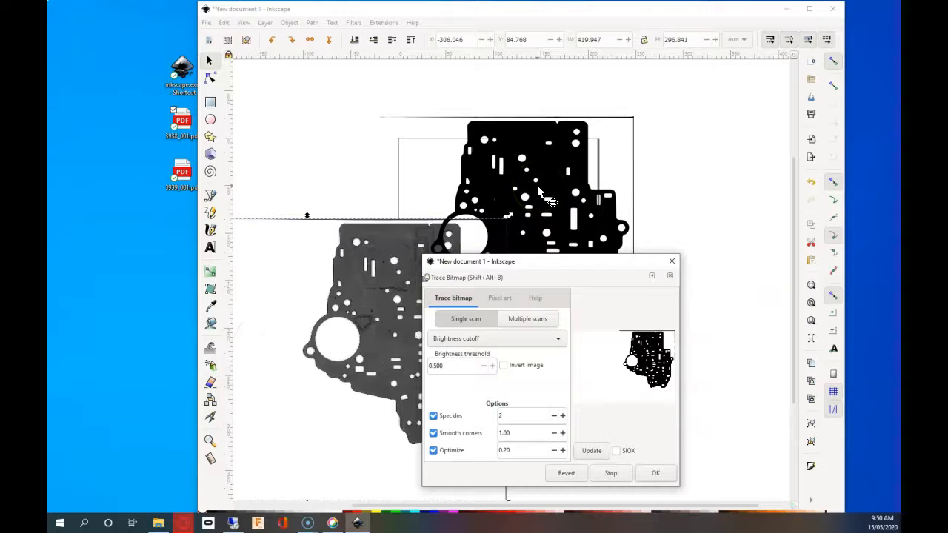
{"action": "scroll", "coordinate": [537, 189], "scroll_direction": "up", "scroll_amount": 2}
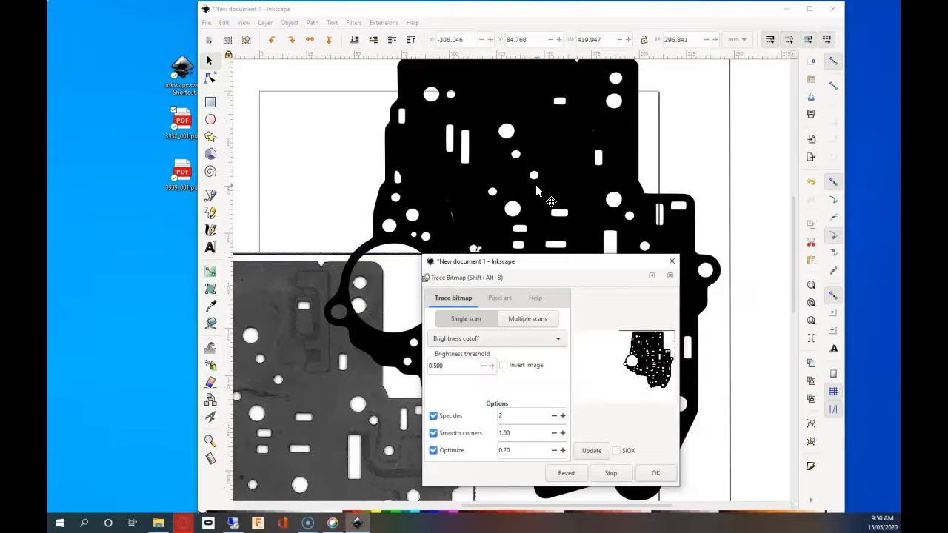
{"action": "scroll", "coordinate": [538, 191], "scroll_direction": "up", "scroll_amount": 1}
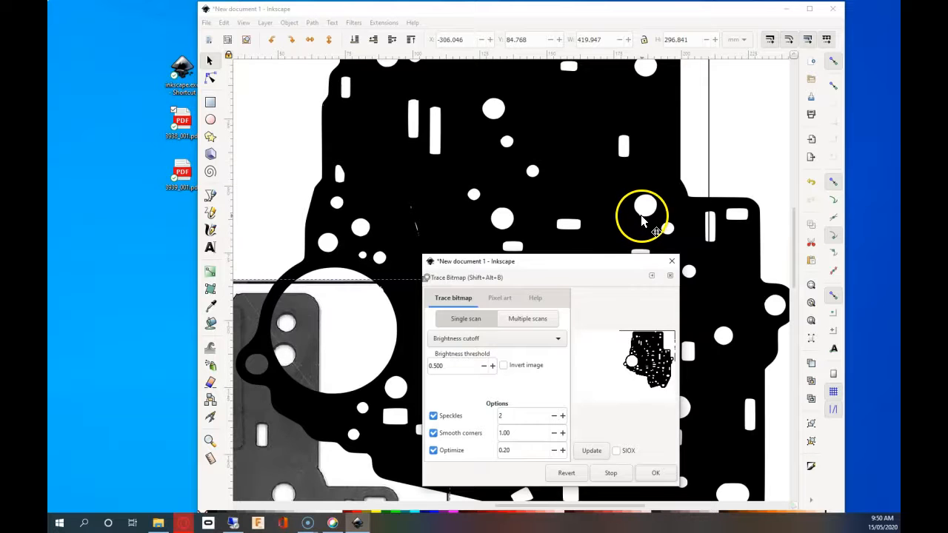
{"action": "scroll", "coordinate": [380, 291], "scroll_direction": "up", "scroll_amount": 1}
{"action": "scroll", "coordinate": [380, 291], "scroll_direction": "up", "scroll_amount": 2}
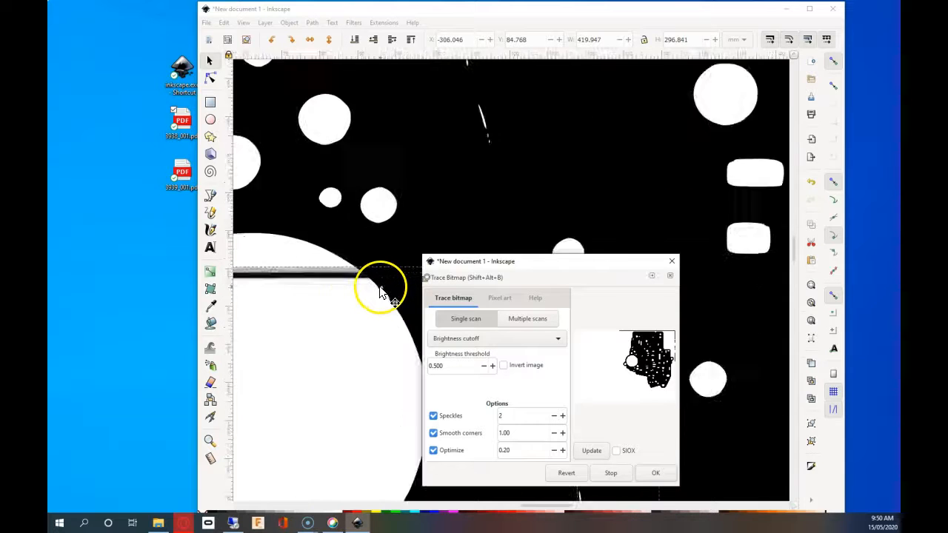
{"action": "scroll", "coordinate": [385, 295], "scroll_direction": "down", "scroll_amount": 1}
{"action": "scroll", "coordinate": [386, 298], "scroll_direction": "down", "scroll_amount": 3}
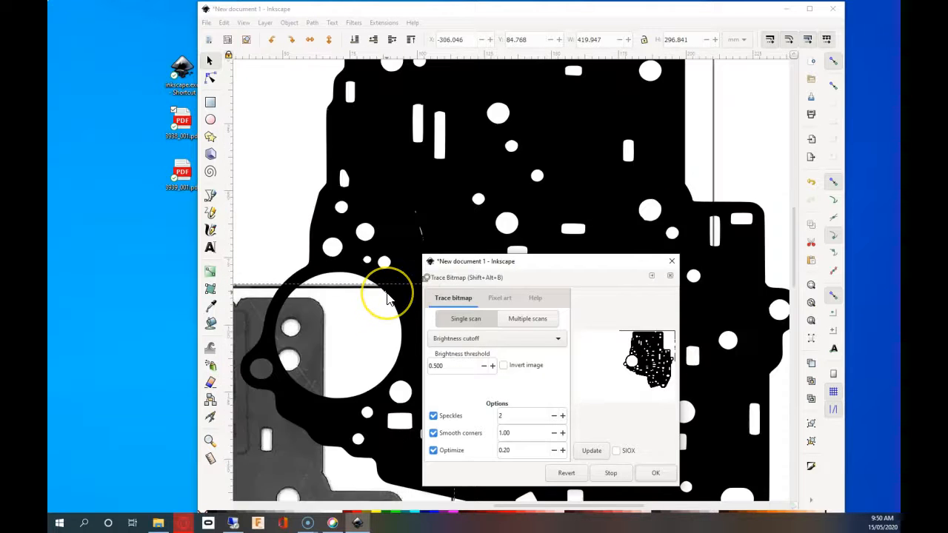
Close the Trace Bitmap dialog and delete the original scan, keeping only the traced plate
{"action": "mouse_move", "coordinate": [544, 260]}
{"action": "left_mouse_down"}
{"action": "mouse_move", "coordinate": [592, 216]}
{"action": "mouse_move", "coordinate": [622, 168]}
{"action": "left_mouse_up"}
{"action": "left_click", "coordinate": [747, 168]}
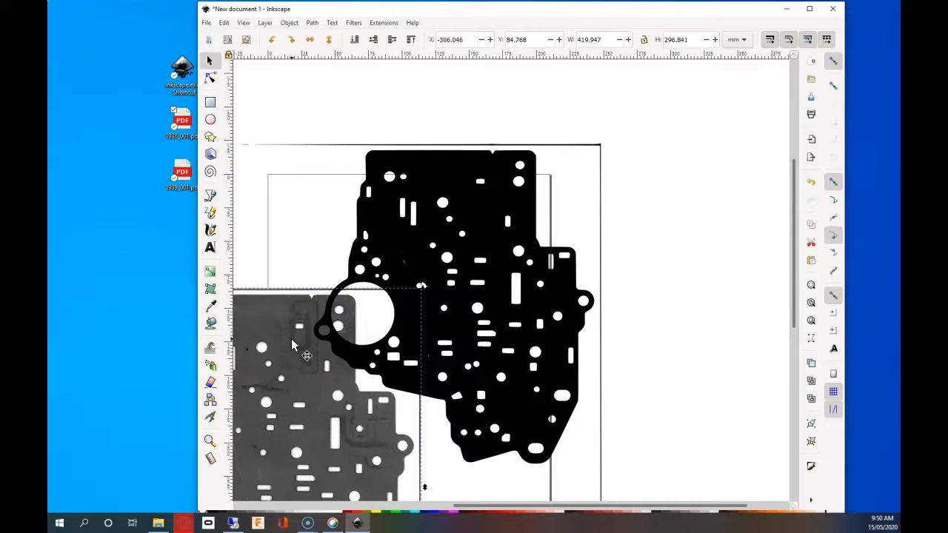
{"action": "key", "text": "Delete"}
{"action": "scroll", "coordinate": [408, 375], "scroll_direction": "down", "scroll_amount": 2}
{"action": "scroll", "coordinate": [434, 359], "scroll_direction": "down", "scroll_amount": 2}
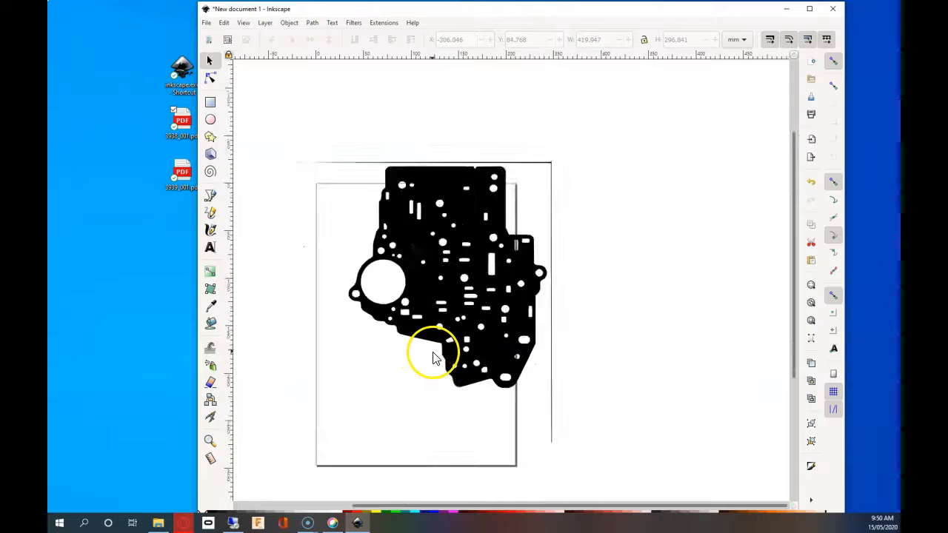
Move the traced plate off the page into the empty canvas on its right side
{"action": "left_click", "coordinate": [496, 293]}
{"action": "left_click_drag", "start_coordinate": [495, 292], "coordinate": [562, 255]}
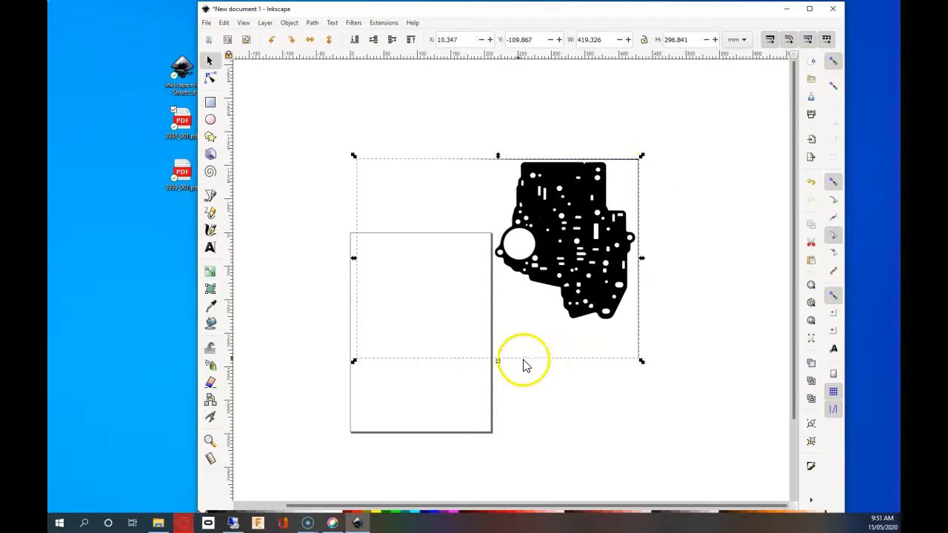
{"action": "left_click_drag", "start_coordinate": [552, 217], "coordinate": [556, 246]}
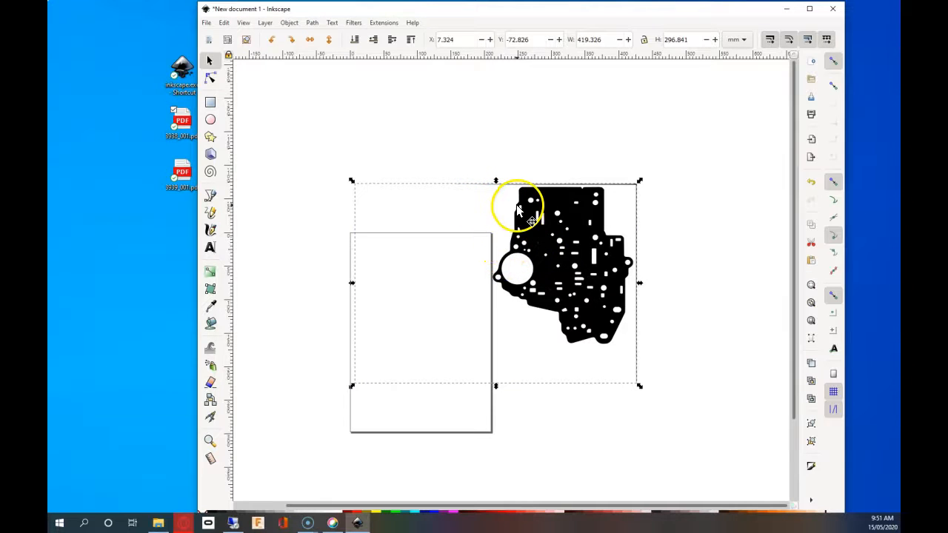
Break apart the traced plate path into separate shapes and deselect them
{"action": "left_click", "coordinate": [311, 23]}
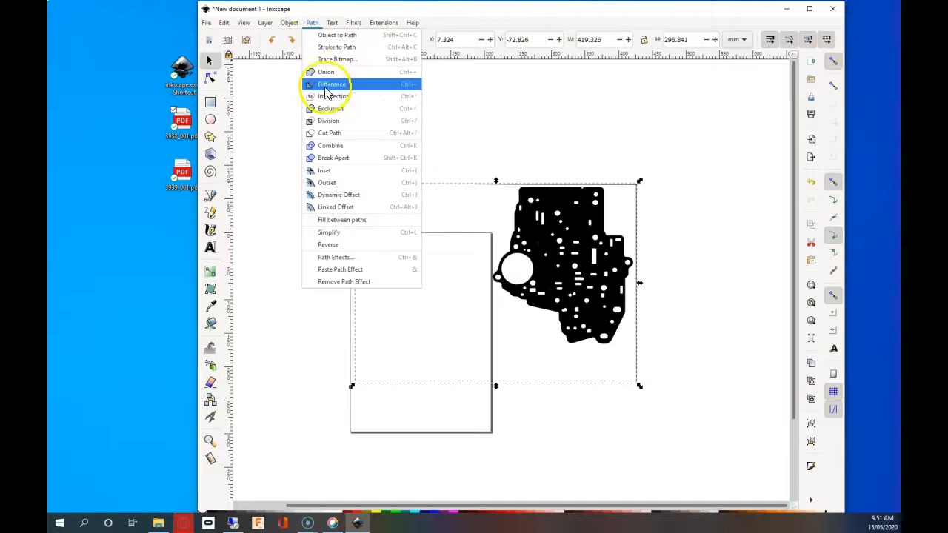
{"action": "left_click", "coordinate": [337, 157]}
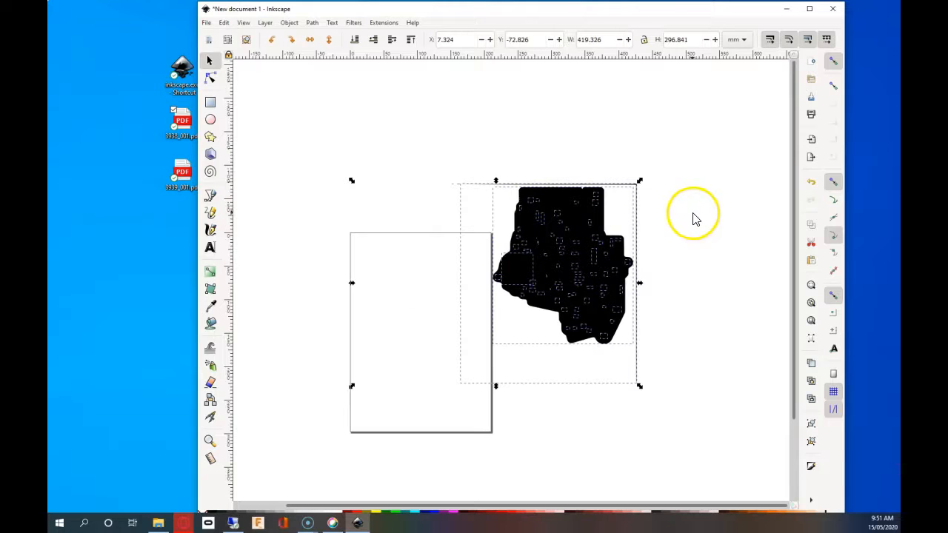
{"action": "left_click", "coordinate": [700, 148]}
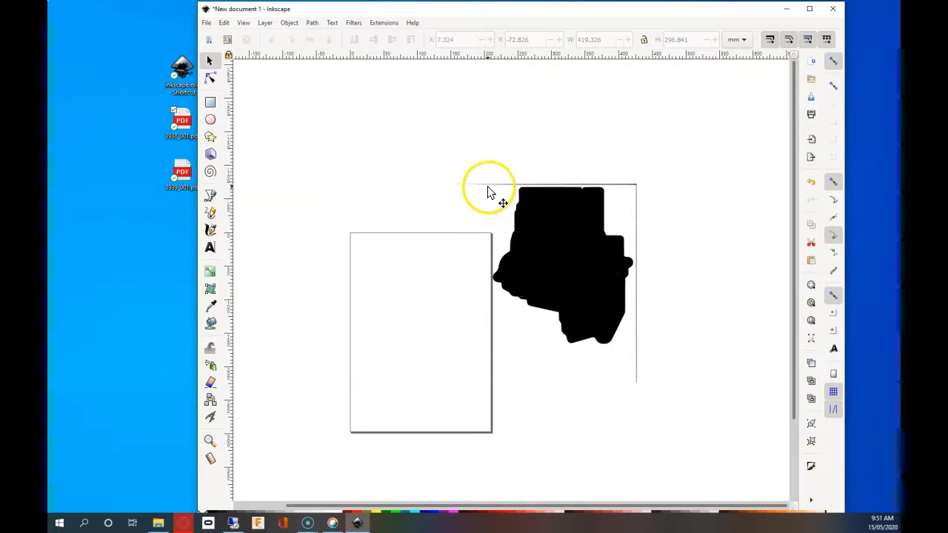
{"action": "left_click_drag", "start_coordinate": [487, 189], "coordinate": [510, 205]}
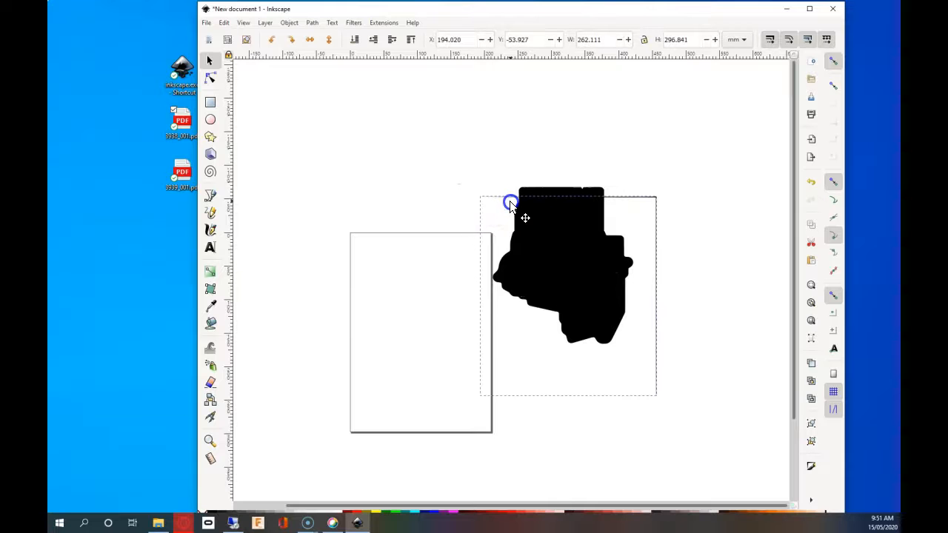
{"action": "key", "text": "ctrl+z"}
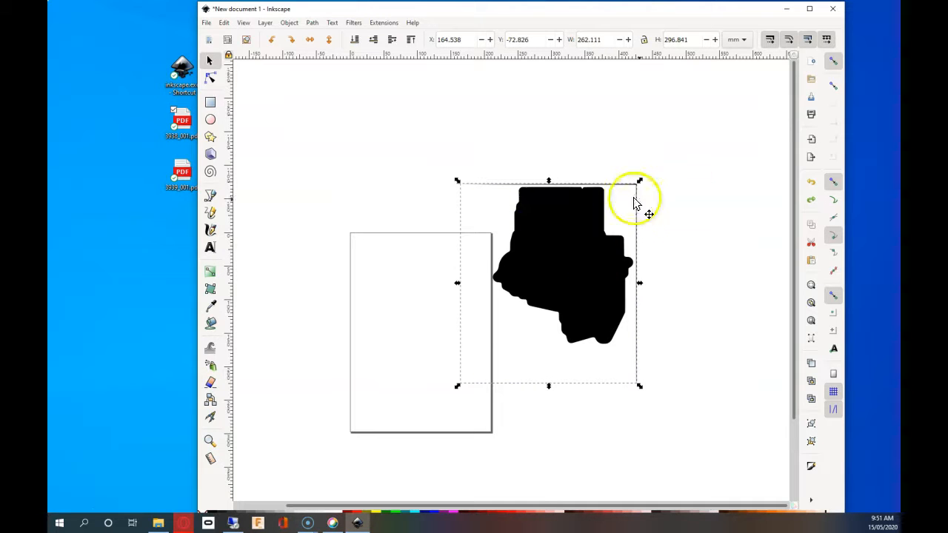
{"action": "left_click", "coordinate": [696, 169]}
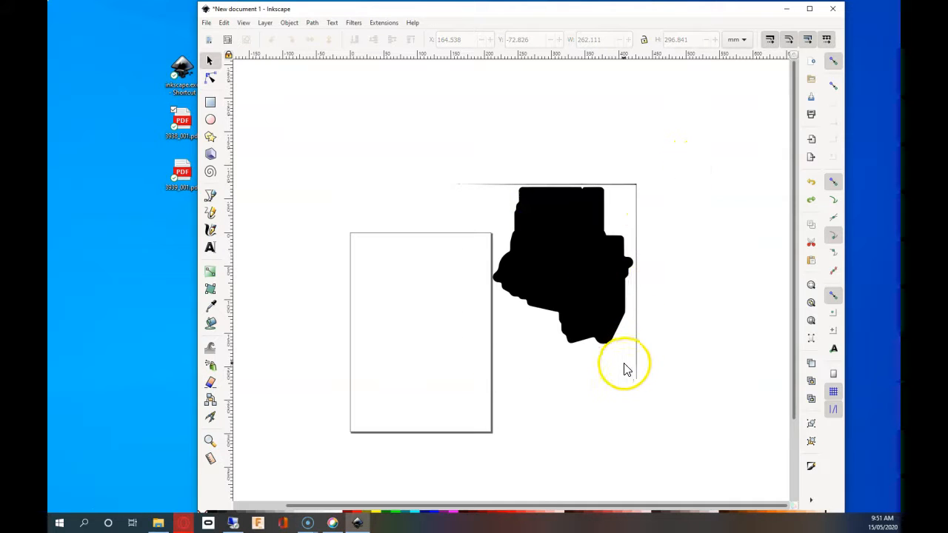
Isolate the plate's hole shapes by deleting the solid plate silhouette and the stray scan border lines
{"action": "left_click_drag", "start_coordinate": [627, 364], "coordinate": [491, 188]}
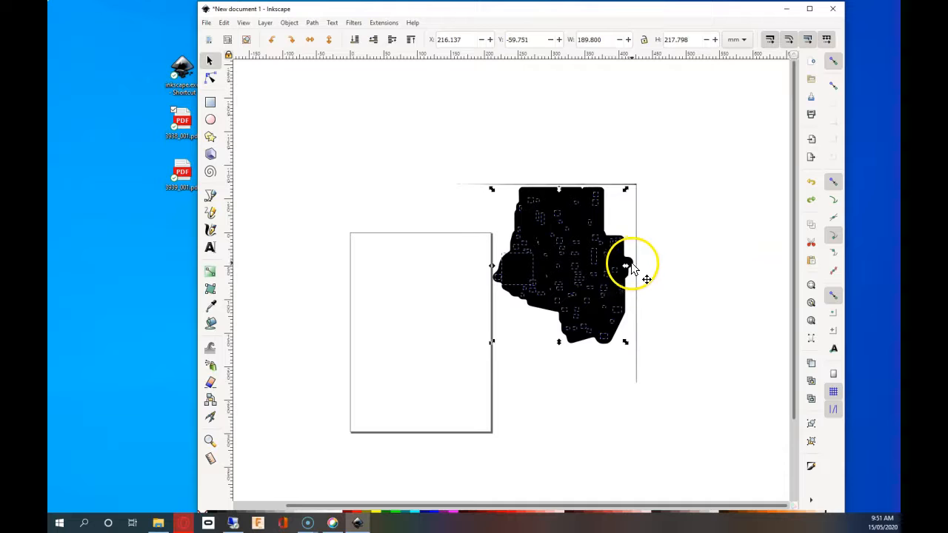
{"action": "left_click", "coordinate": [689, 274]}
{"action": "scroll", "coordinate": [577, 303], "scroll_direction": "up", "scroll_amount": 2}
{"action": "left_click_drag", "start_coordinate": [687, 403], "coordinate": [406, 76]}
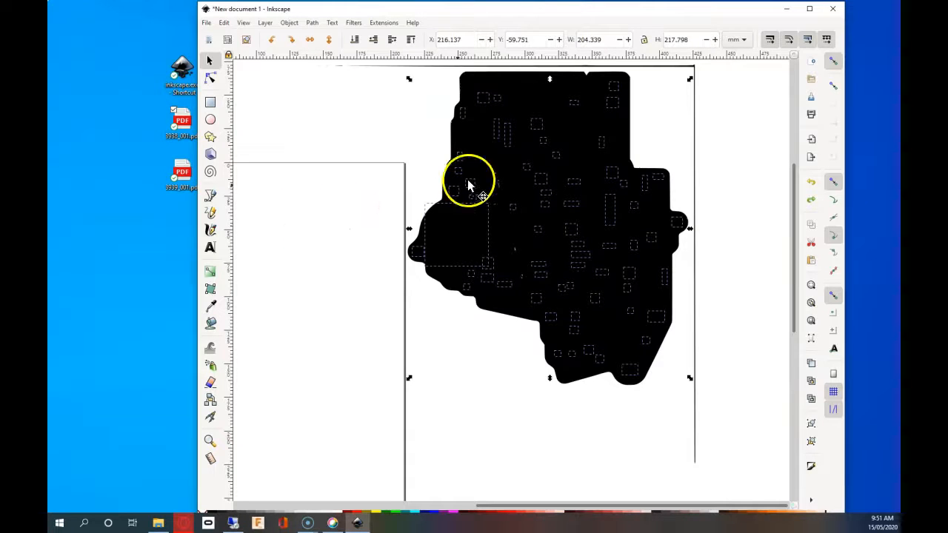
{"action": "key", "text": "ctrl+a"}
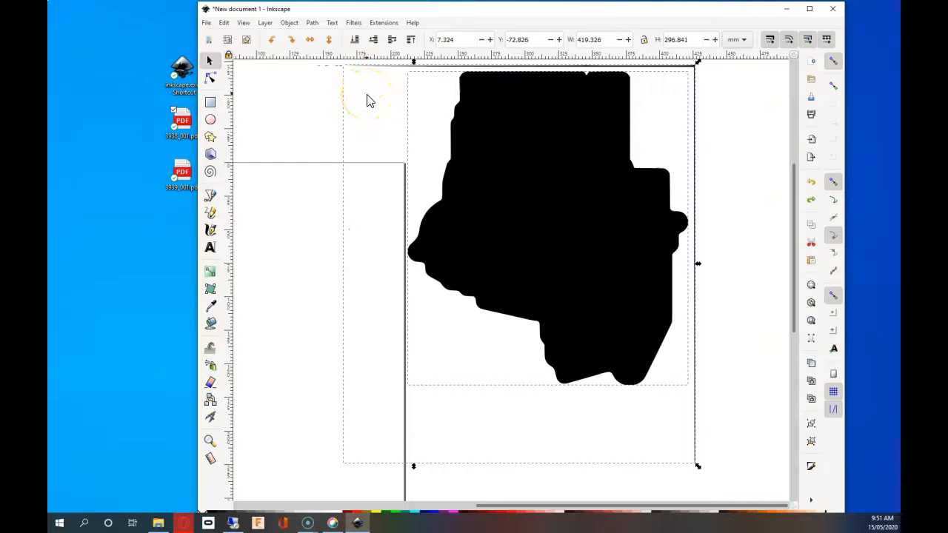
{"action": "key", "text": "Delete"}
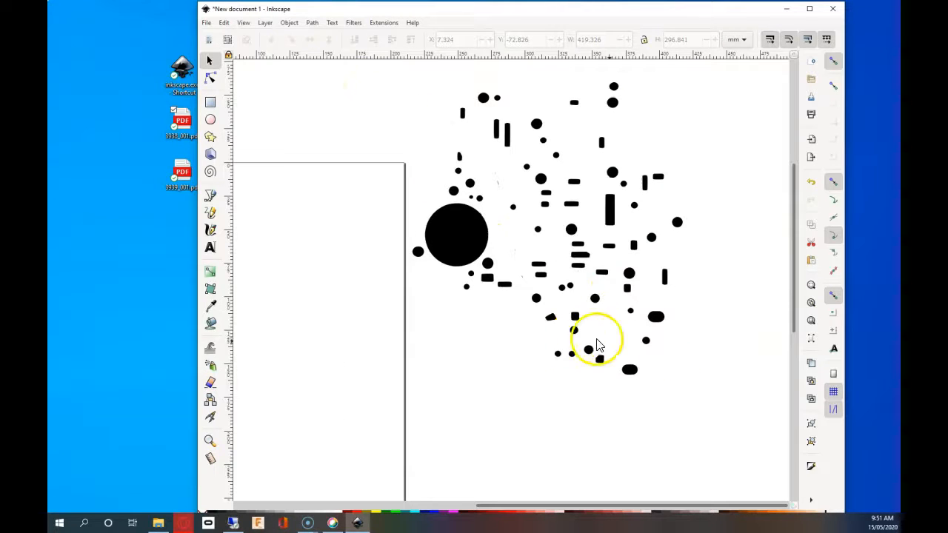
Undo the deletion of the solid plate silhouette and the stray scan border lines
{"action": "key", "text": "ctrl+z"}
{"action": "scroll", "coordinate": [743, 303], "scroll_direction": "up", "scroll_amount": 2}
{"action": "scroll", "coordinate": [743, 303], "scroll_direction": "down", "scroll_amount": 2}
{"action": "scroll", "coordinate": [742, 302], "scroll_direction": "down", "scroll_amount": 1}
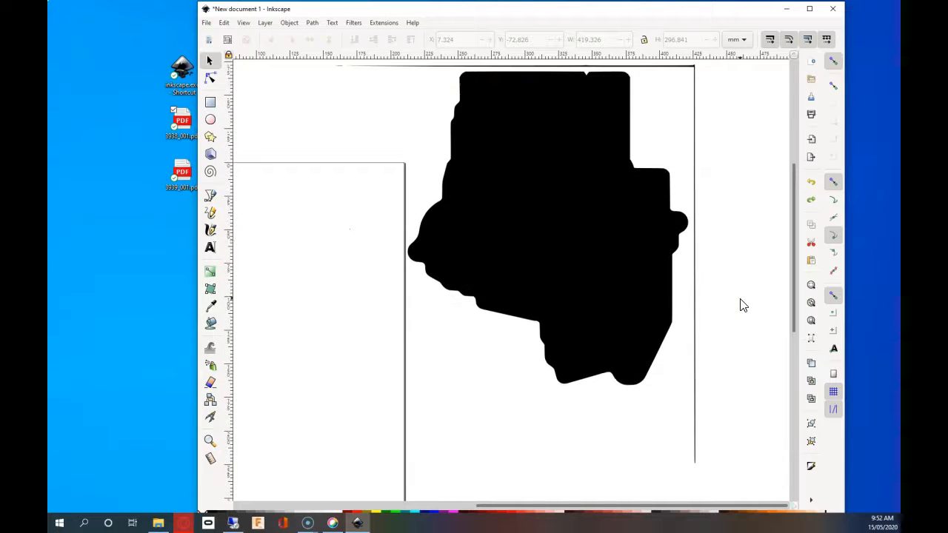
Delete only the stray scan border lines outside the plate by inverting a selection of the silhouette and its hole shapes
{"action": "left_click_drag", "start_coordinate": [689, 406], "coordinate": [405, 71]}
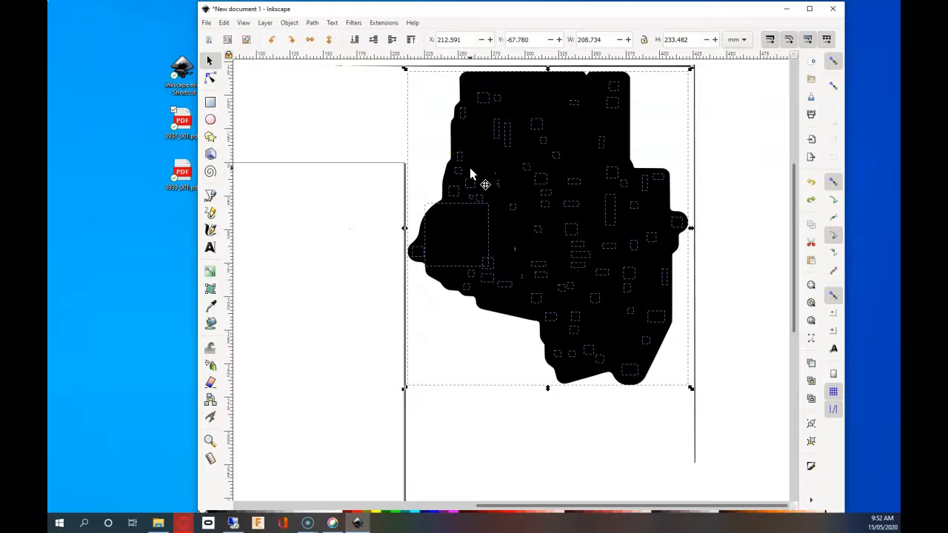
{"action": "key", "text": "shift+1"}
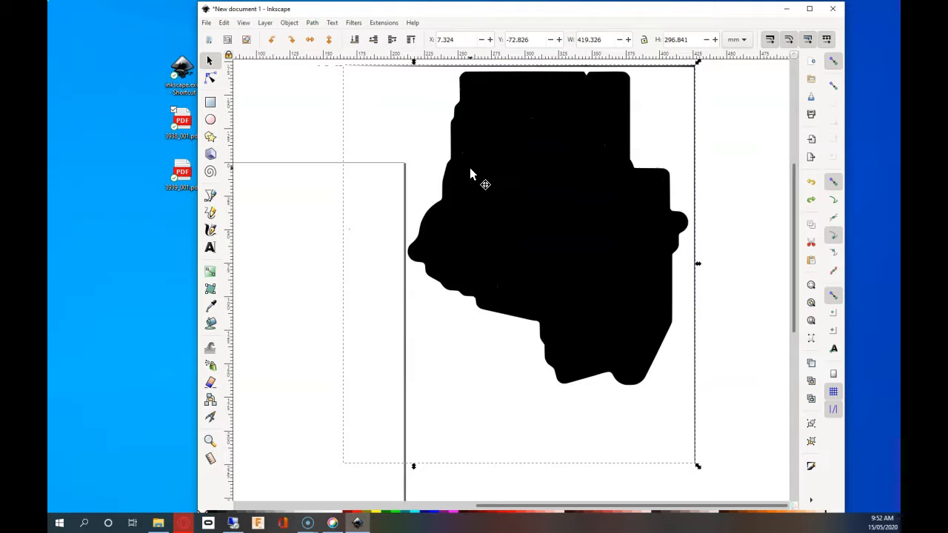
{"action": "key", "text": "Escape"}
{"action": "scroll", "coordinate": [548, 208], "scroll_direction": "up", "scroll_amount": 3}
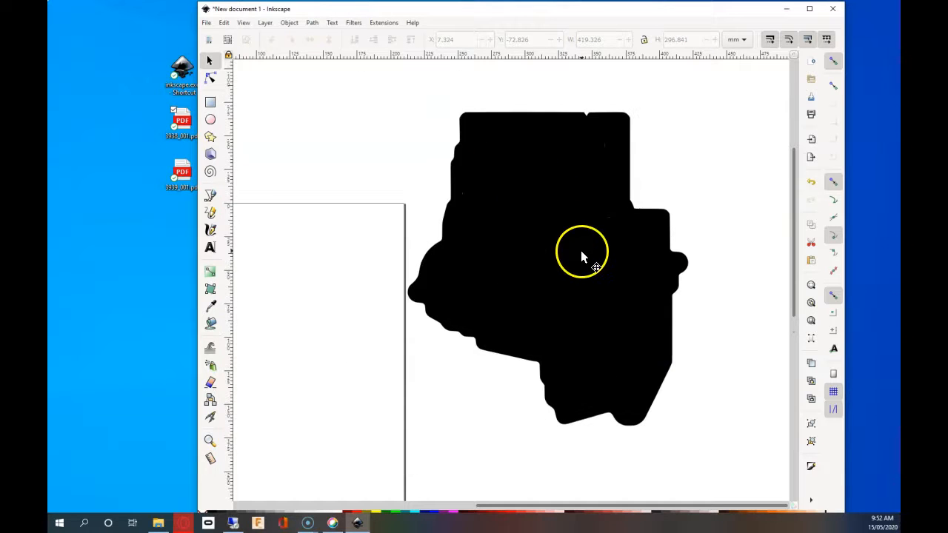
{"action": "left_click_drag", "start_coordinate": [588, 346], "coordinate": [535, 286]}
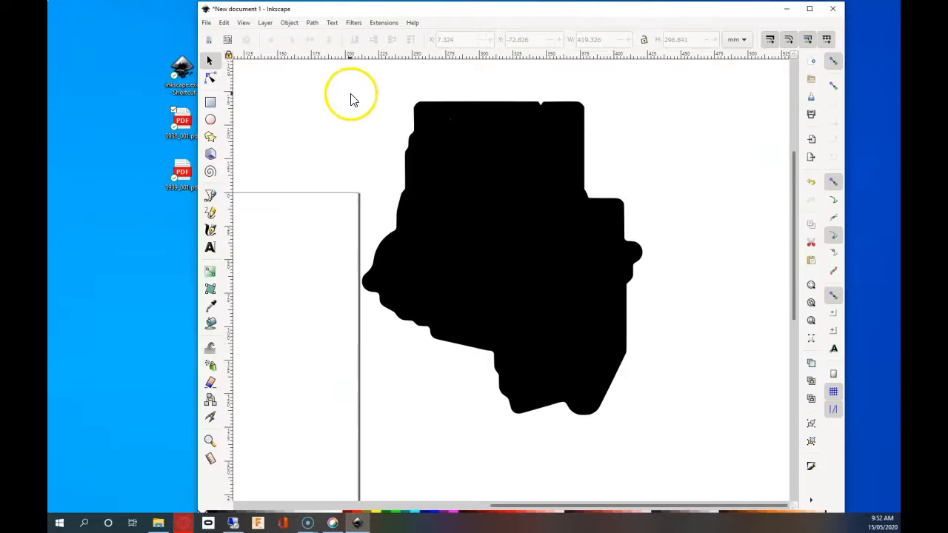
Combine the plate silhouette and all its hole shapes into one path so the holes are cut out
{"action": "left_click_drag", "start_coordinate": [338, 85], "coordinate": [723, 457]}
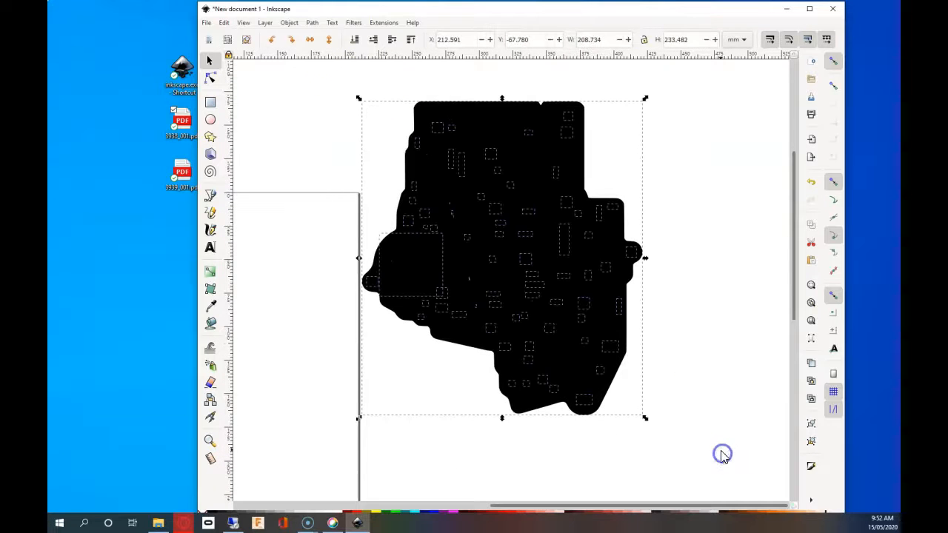
{"action": "left_click", "coordinate": [312, 22]}
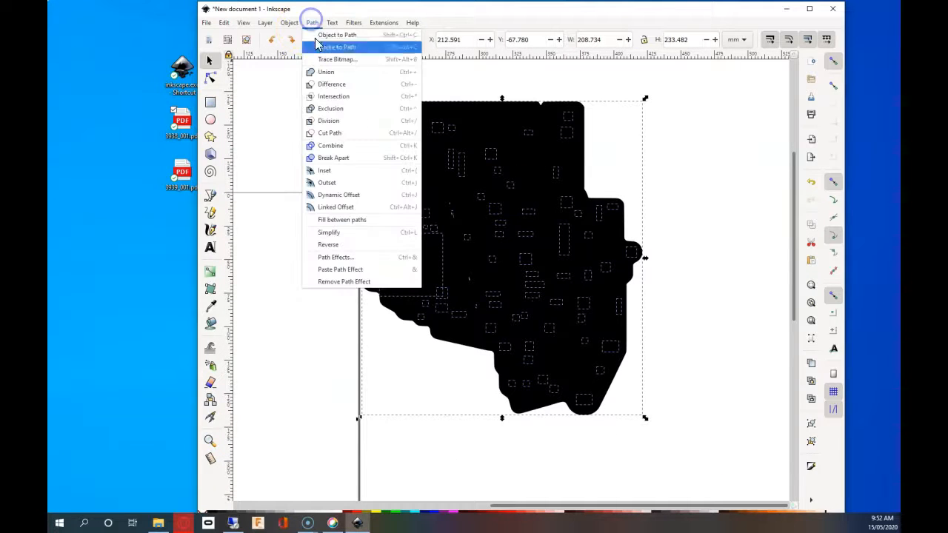
{"action": "left_click", "coordinate": [329, 147]}
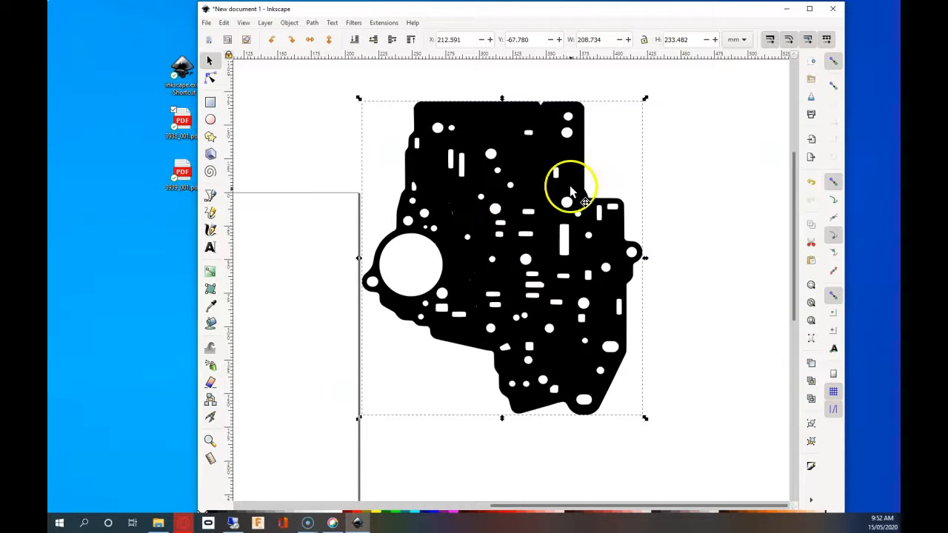
Delete the nodes of the stray specks inside the plate, above and to the right of the large round hole
{"action": "left_click_drag", "start_coordinate": [529, 250], "coordinate": [580, 254]}
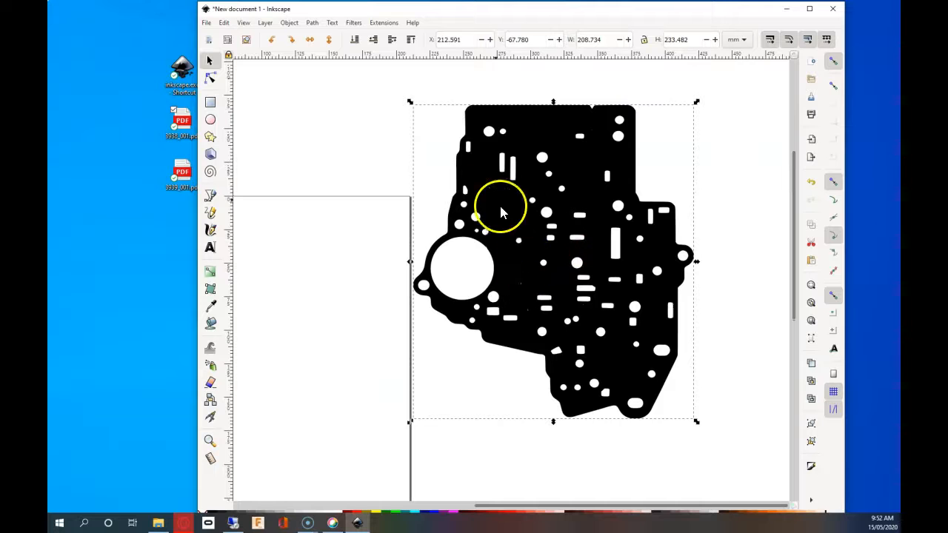
{"action": "scroll", "coordinate": [501, 224], "scroll_direction": "up", "scroll_amount": 4}
{"action": "scroll", "coordinate": [502, 220], "scroll_direction": "down", "scroll_amount": 4}
{"action": "scroll", "coordinate": [501, 223], "scroll_direction": "up", "scroll_amount": 2}
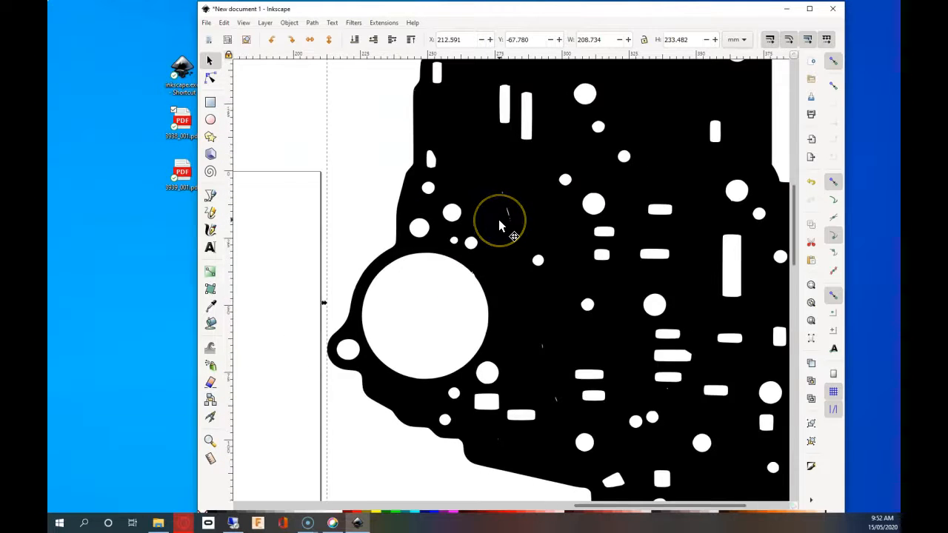
{"action": "scroll", "coordinate": [500, 224], "scroll_direction": "up", "scroll_amount": 1}
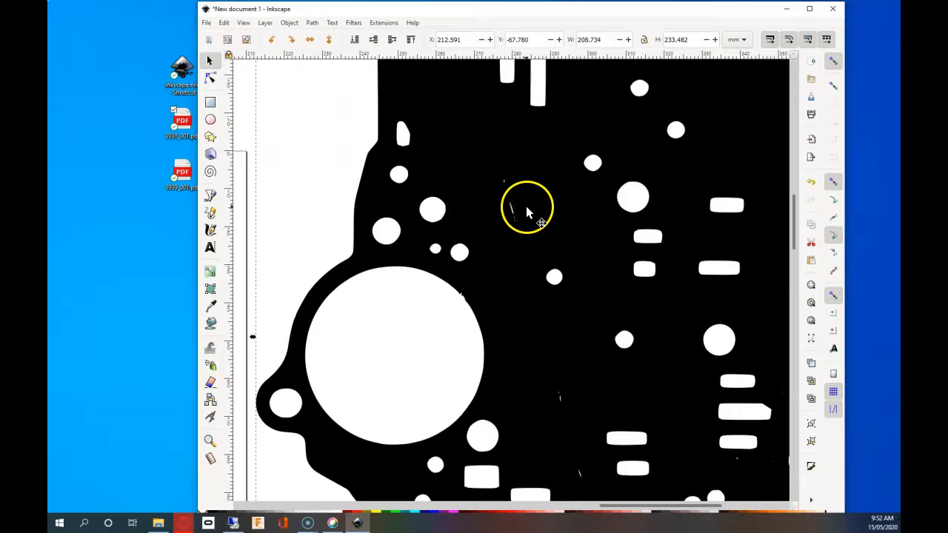
{"action": "key", "text": "n"}
{"action": "left_click_drag", "start_coordinate": [483, 157], "coordinate": [500, 180]}
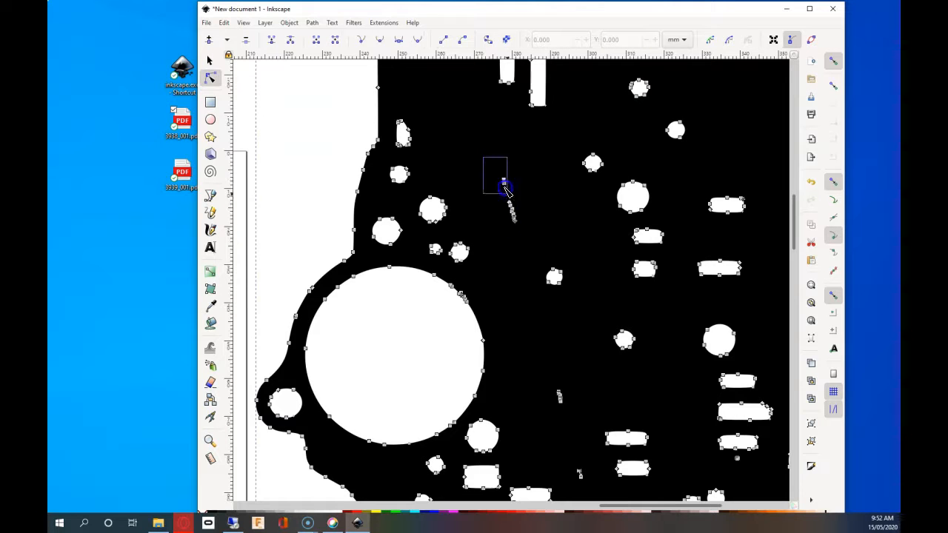
{"action": "left_click_drag", "start_coordinate": [539, 250], "coordinate": [541, 251]}
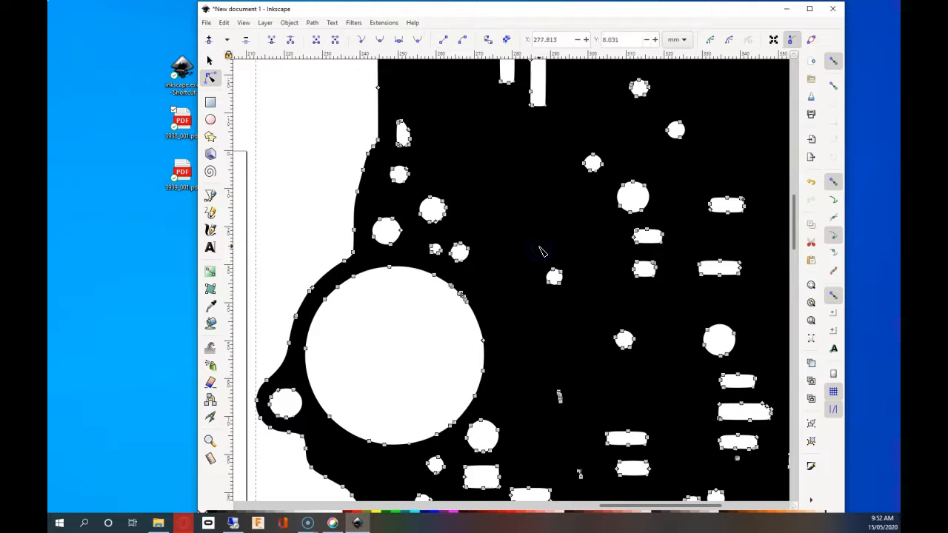
Delete the nodes of the two stray specks between the large round hole and the central slots, and deselect the plate
{"action": "left_click_drag", "start_coordinate": [529, 334], "coordinate": [489, 203]}
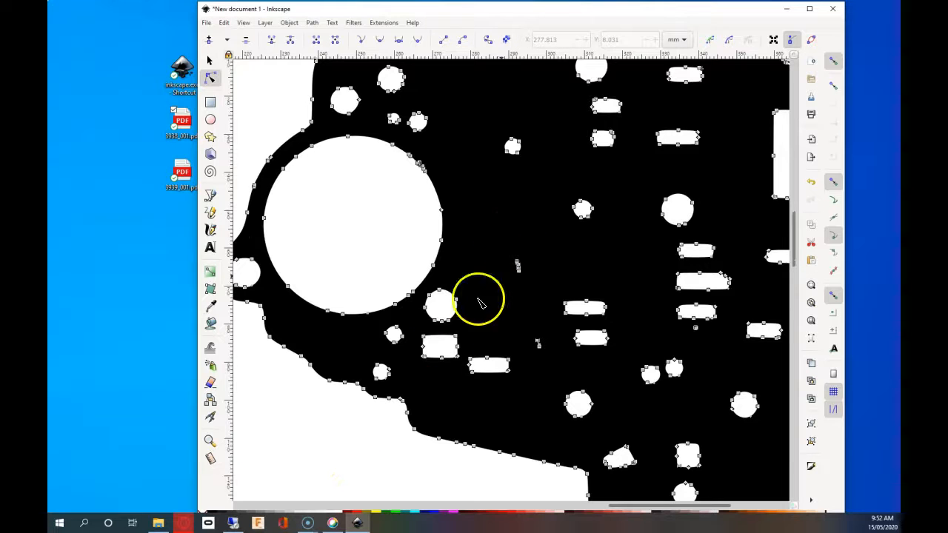
{"action": "left_click", "coordinate": [347, 463]}
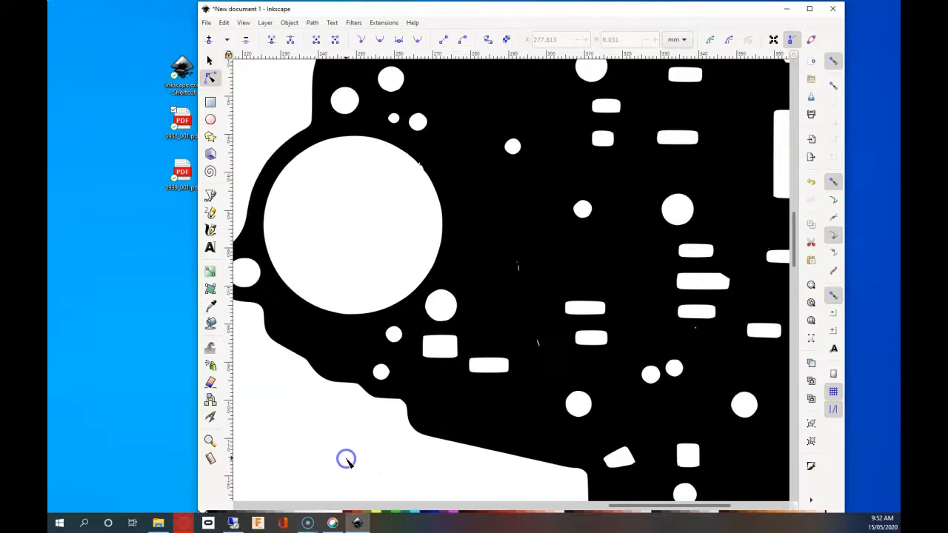
{"action": "left_click", "coordinate": [530, 294]}
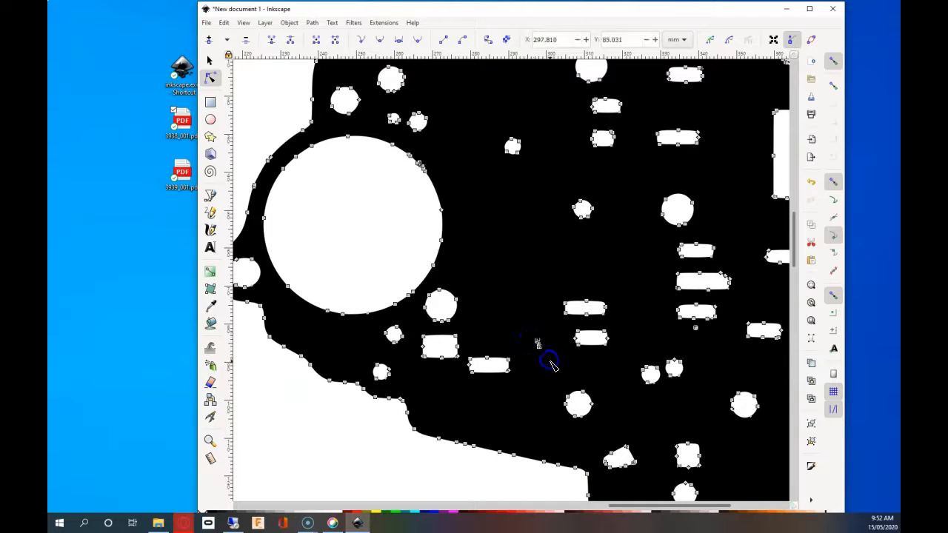
{"action": "left_click", "coordinate": [345, 467]}
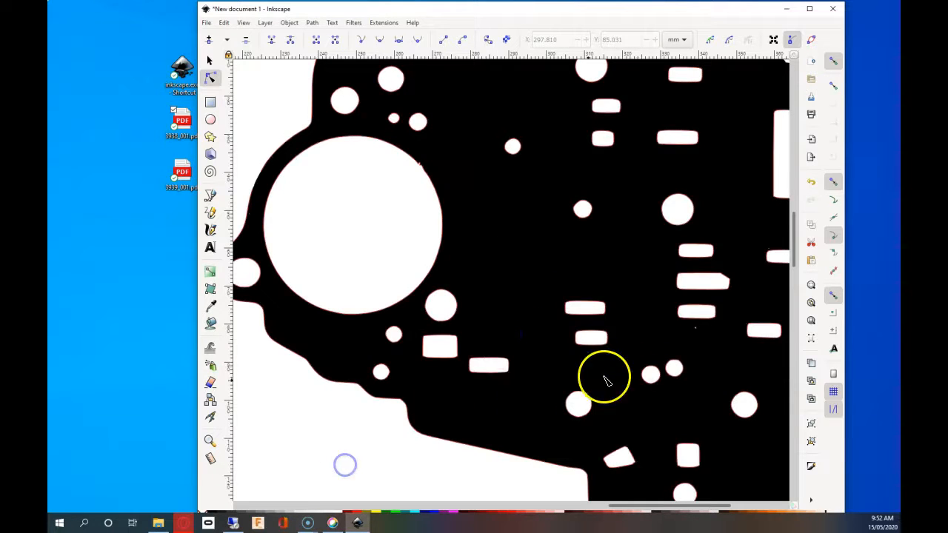
Delete the nodes of the tiny speck just below the lowest of the three stacked central slots, and deselect the plate
{"action": "scroll", "coordinate": [698, 334], "scroll_direction": "up", "scroll_amount": 1}
{"action": "scroll", "coordinate": [696, 338], "scroll_direction": "down", "scroll_amount": 1}
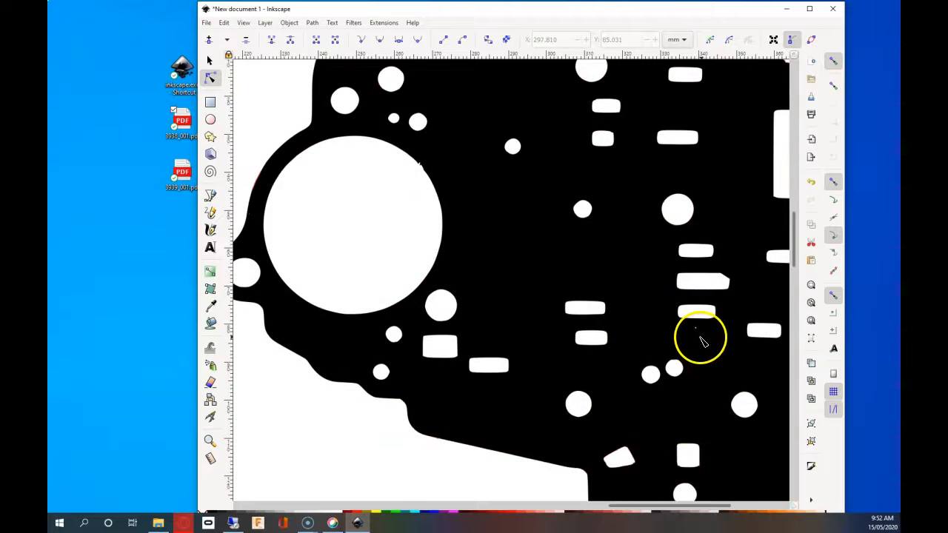
{"action": "scroll", "coordinate": [703, 337], "scroll_direction": "up", "scroll_amount": 2}
{"action": "scroll", "coordinate": [706, 341], "scroll_direction": "up", "scroll_amount": 1}
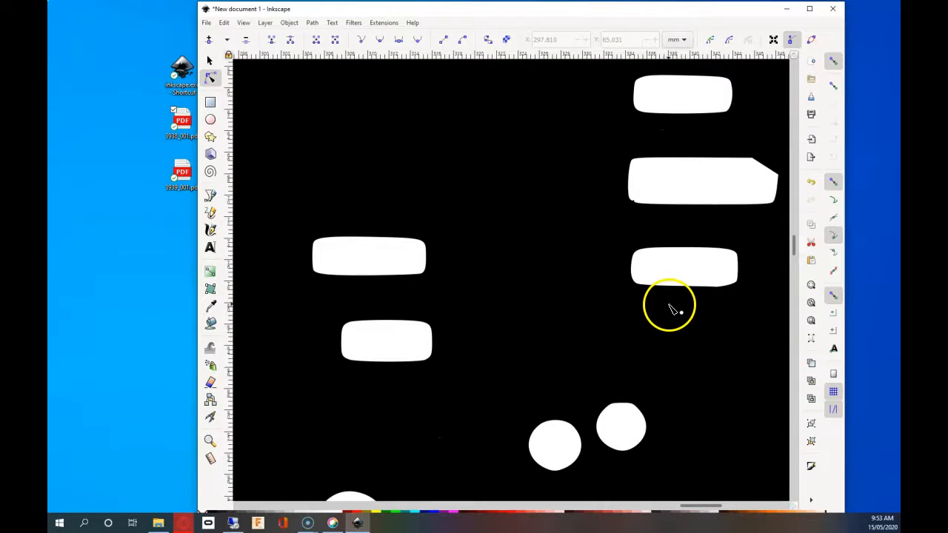
{"action": "left_click", "coordinate": [666, 329]}
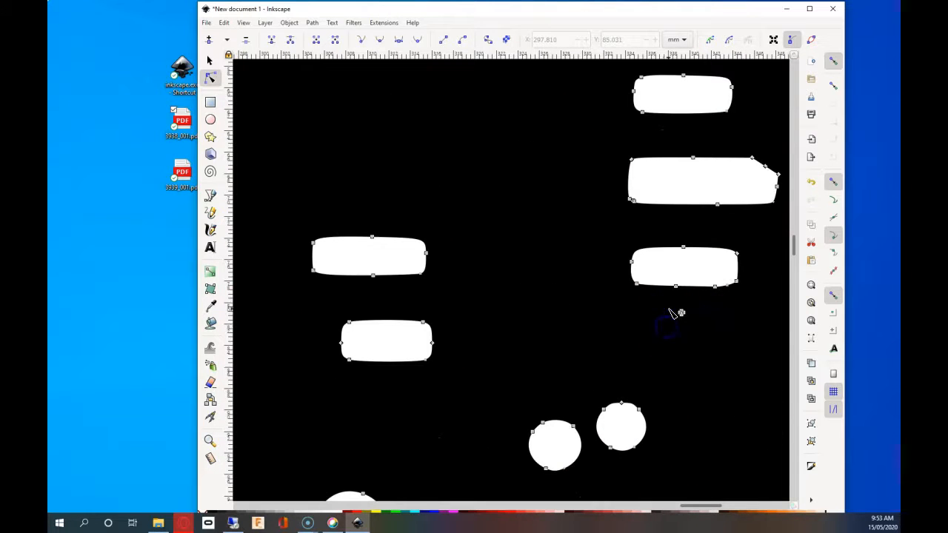
{"action": "scroll", "coordinate": [620, 333], "scroll_direction": "down", "scroll_amount": 4}
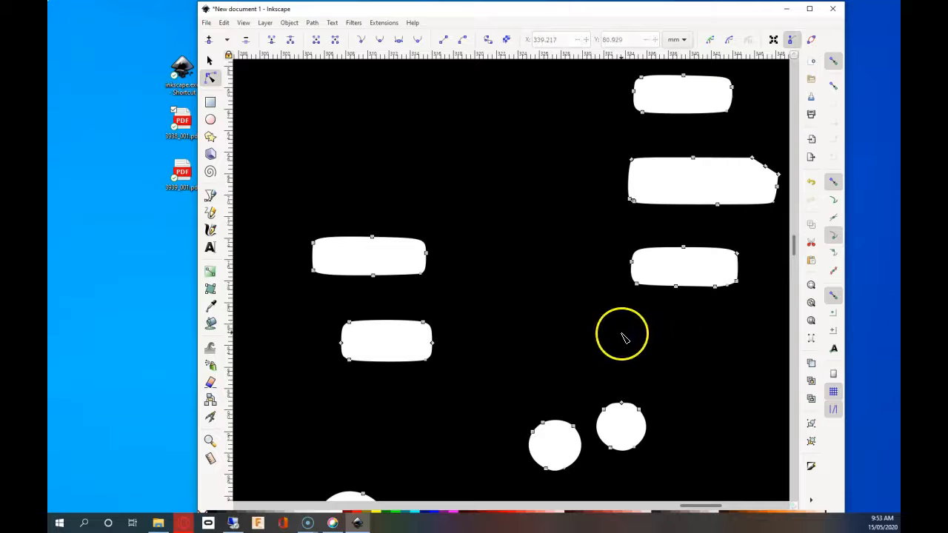
{"action": "scroll", "coordinate": [624, 333], "scroll_direction": "down", "scroll_amount": 1}
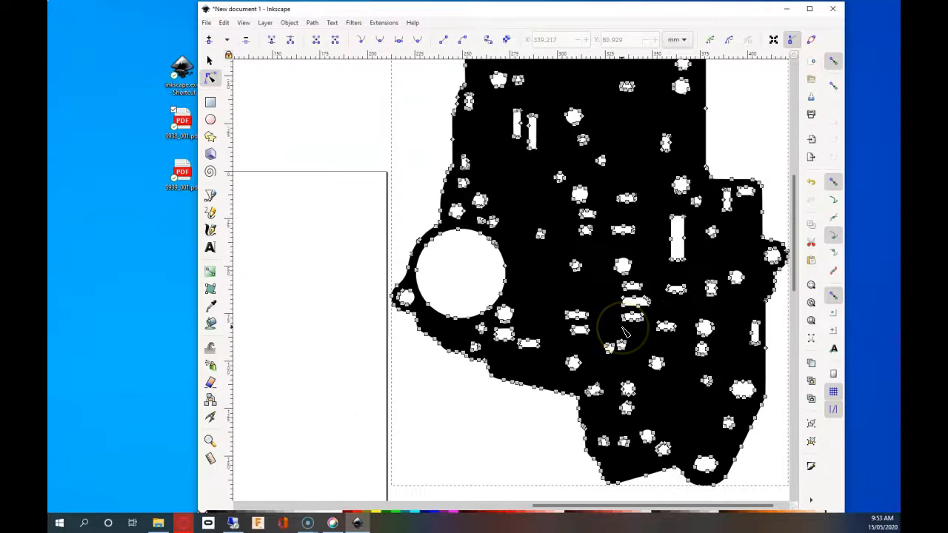
{"action": "left_click", "coordinate": [504, 419]}
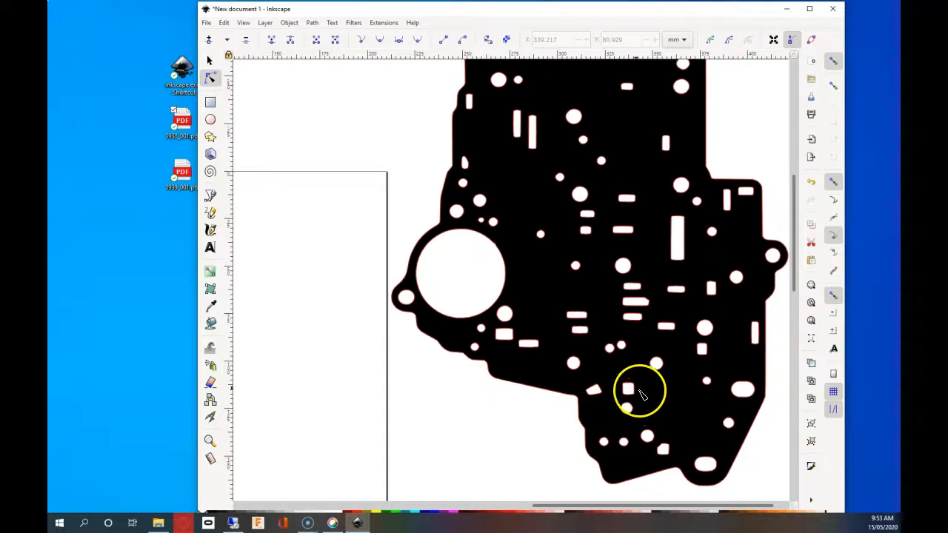
Remove the surplus nodes forming the jagged notch on the upper-right edge of the large round hole
{"action": "scroll", "coordinate": [685, 383], "scroll_direction": "up", "scroll_amount": 1}
{"action": "scroll", "coordinate": [704, 370], "scroll_direction": "down", "scroll_amount": 1}
{"action": "scroll", "coordinate": [704, 377], "scroll_direction": "up", "scroll_amount": 4}
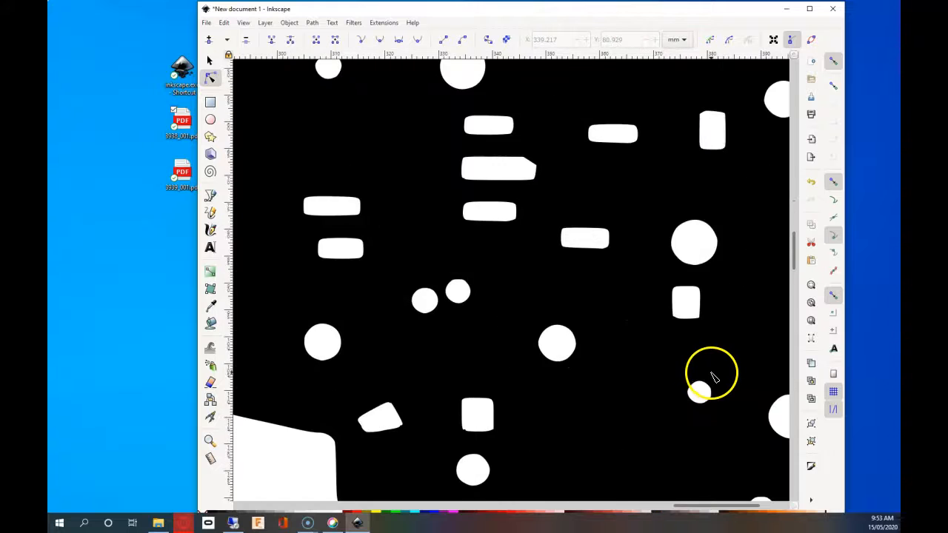
{"action": "scroll", "coordinate": [711, 376], "scroll_direction": "down", "scroll_amount": 5}
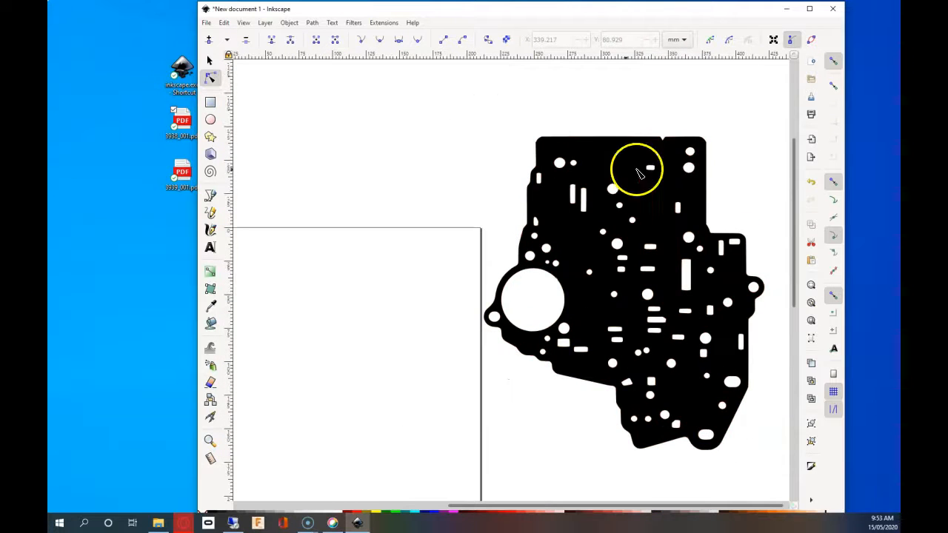
{"action": "scroll", "coordinate": [533, 295], "scroll_direction": "up", "scroll_amount": 3}
{"action": "scroll", "coordinate": [606, 258], "scroll_direction": "up", "scroll_amount": 3}
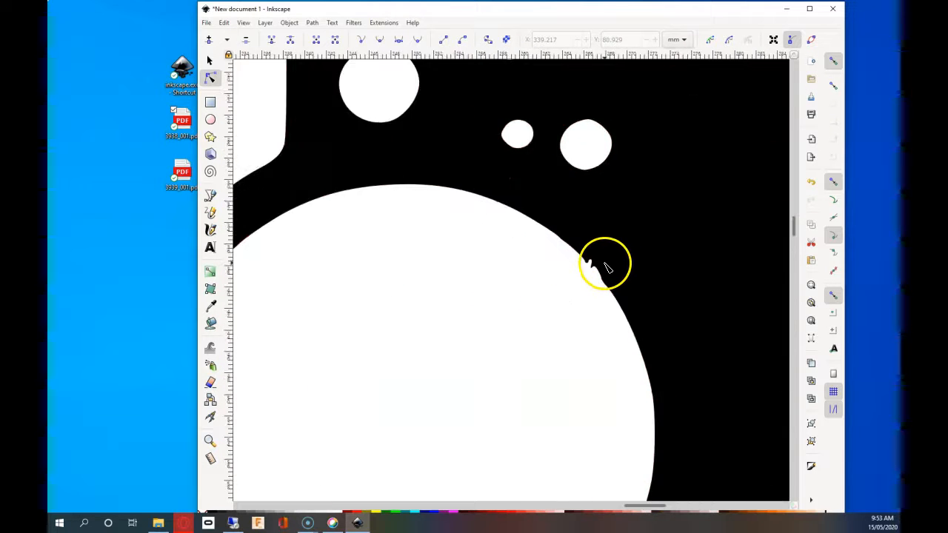
{"action": "left_click", "coordinate": [601, 244]}
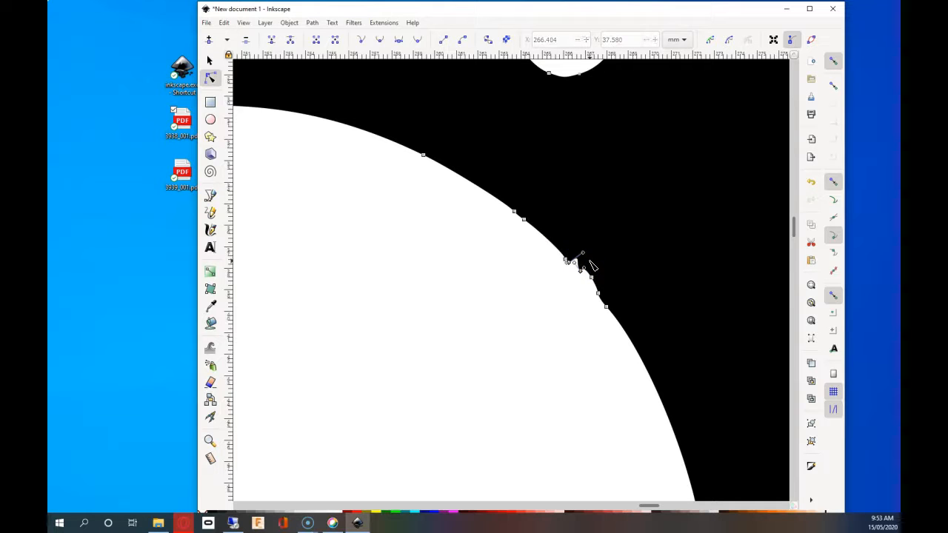
{"action": "left_click_drag", "start_coordinate": [577, 264], "coordinate": [593, 277]}
{"action": "left_click", "coordinate": [582, 272]}
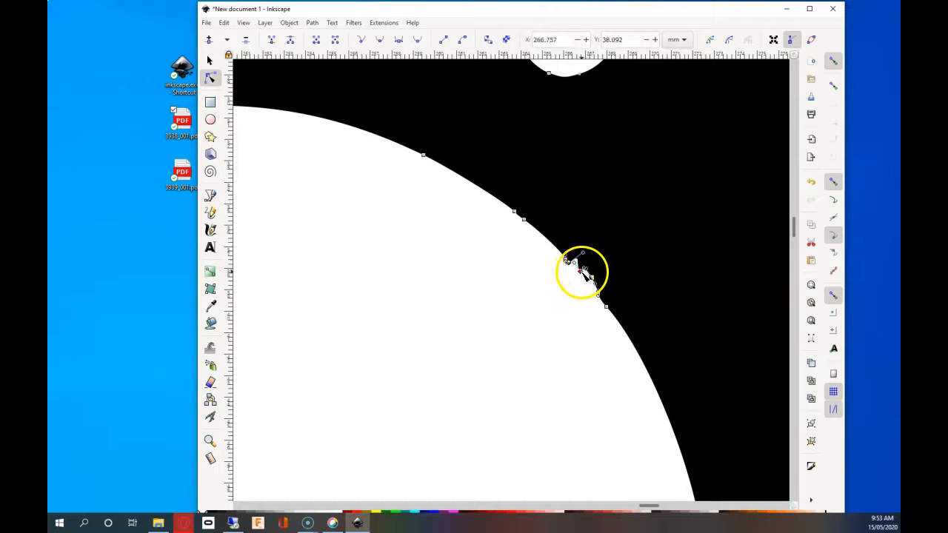
Reposition the remaining nodes on the large round hole's upper-right edge to smooth its curve, and deselect the plate
{"action": "scroll", "coordinate": [583, 283], "scroll_direction": "up", "scroll_amount": 3}
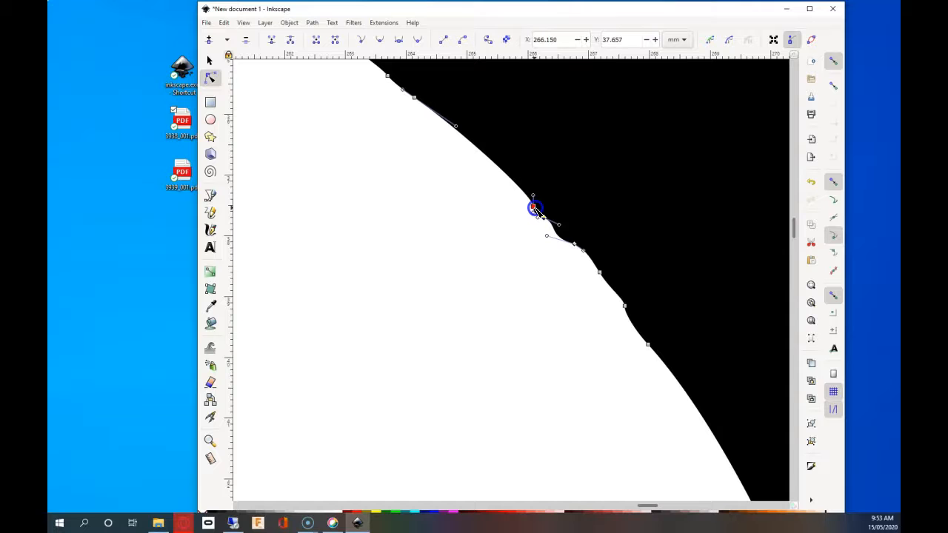
{"action": "left_click_drag", "start_coordinate": [563, 233], "coordinate": [526, 202]}
{"action": "left_click_drag", "start_coordinate": [574, 242], "coordinate": [584, 251]}
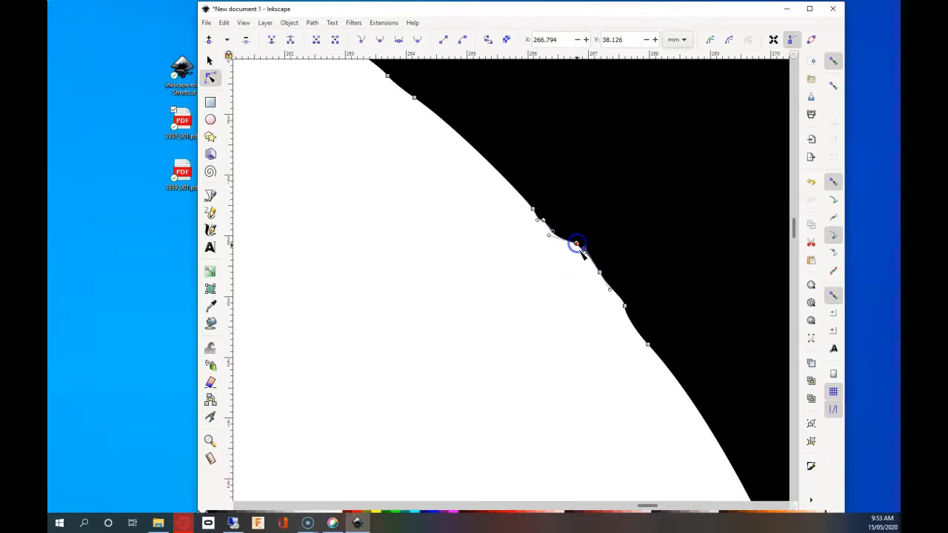
{"action": "scroll", "coordinate": [581, 253], "scroll_direction": "down", "scroll_amount": 6}
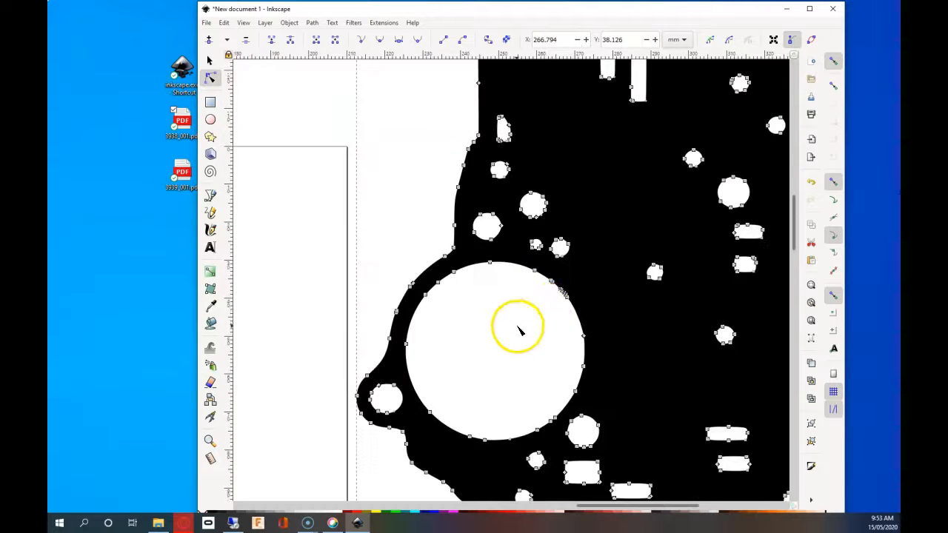
{"action": "scroll", "coordinate": [518, 330], "scroll_direction": "down", "scroll_amount": 1}
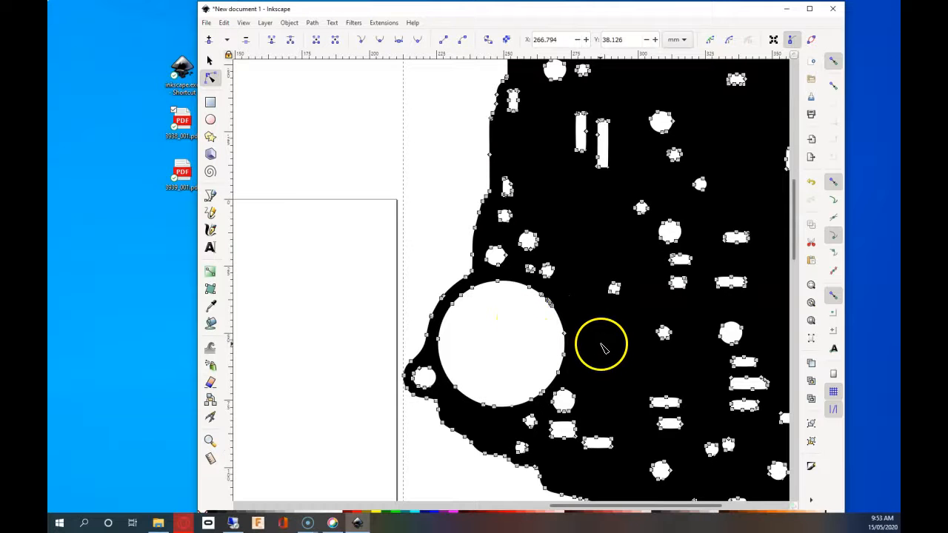
{"action": "left_click", "coordinate": [470, 469]}
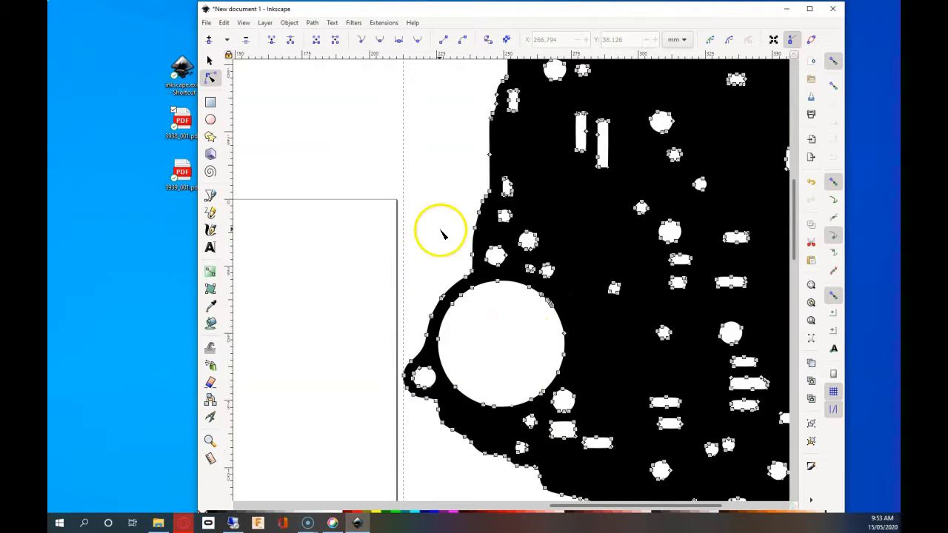
{"action": "left_click", "coordinate": [368, 178]}
{"action": "mouse_move", "coordinate": [610, 372]}
{"action": "left_mouse_down"}
{"action": "mouse_move", "coordinate": [516, 334]}
{"action": "mouse_move", "coordinate": [427, 263]}
{"action": "mouse_move", "coordinate": [421, 221]}
{"action": "mouse_move", "coordinate": [440, 356]}
{"action": "mouse_move", "coordinate": [492, 400]}
{"action": "mouse_move", "coordinate": [474, 452]}
{"action": "mouse_move", "coordinate": [430, 381]}
{"action": "left_mouse_up"}
{"action": "scroll", "coordinate": [429, 383], "scroll_direction": "down", "scroll_amount": 3}
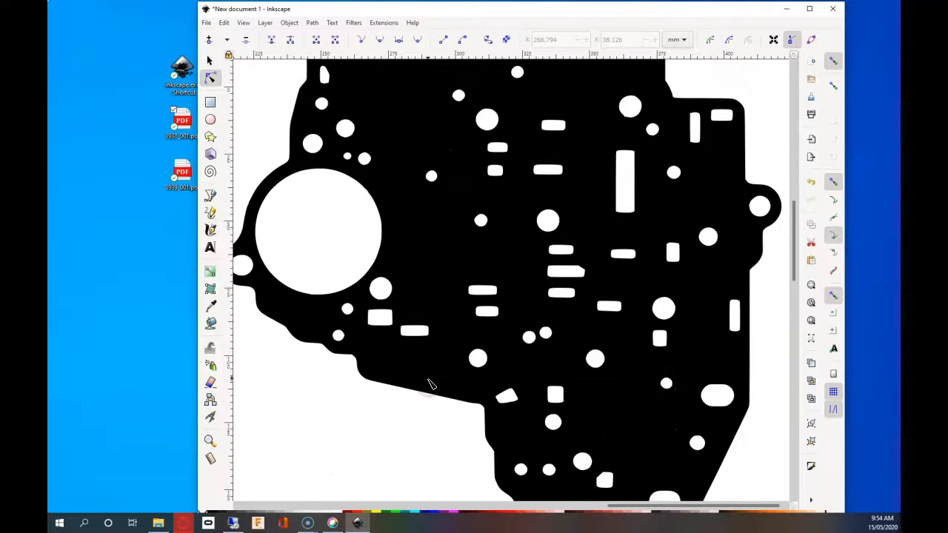
{"action": "scroll", "coordinate": [429, 384], "scroll_direction": "down", "scroll_amount": 2}
{"action": "left_click_drag", "start_coordinate": [433, 323], "coordinate": [508, 317]}
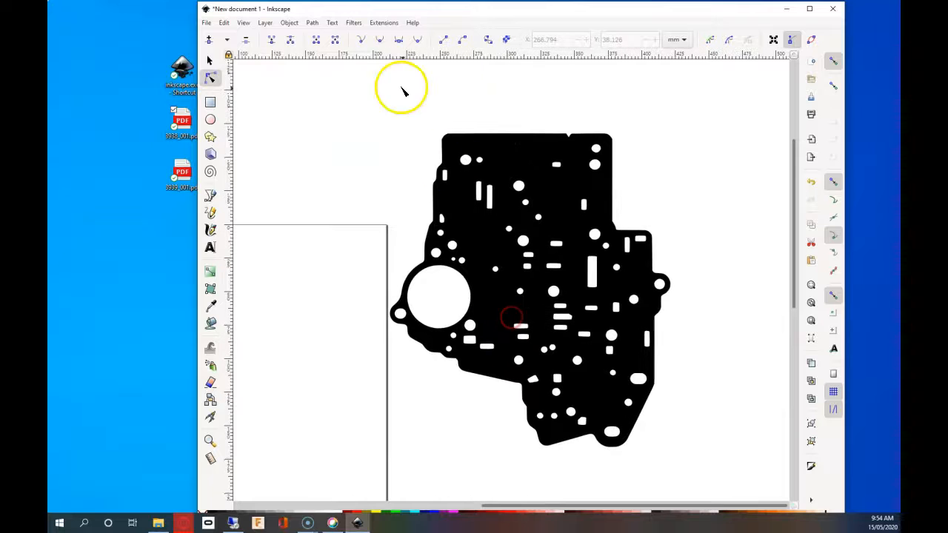
Save the drawing to the Desktop as drawing-1.dxf in the Desktop Cutting Plotter (AutoCAD DXF R14) format
{"action": "left_click", "coordinate": [205, 22]}
{"action": "left_click", "coordinate": [240, 110]}
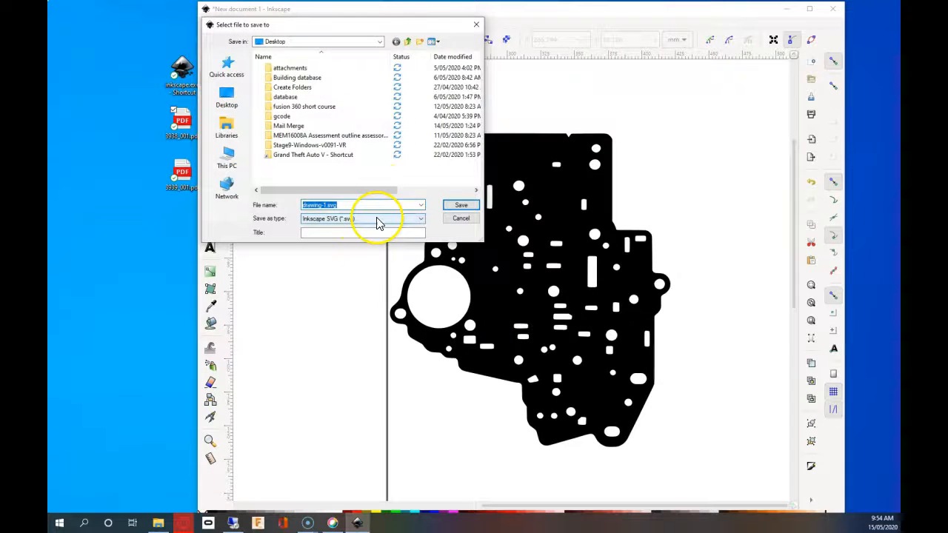
{"action": "left_click", "coordinate": [378, 220]}
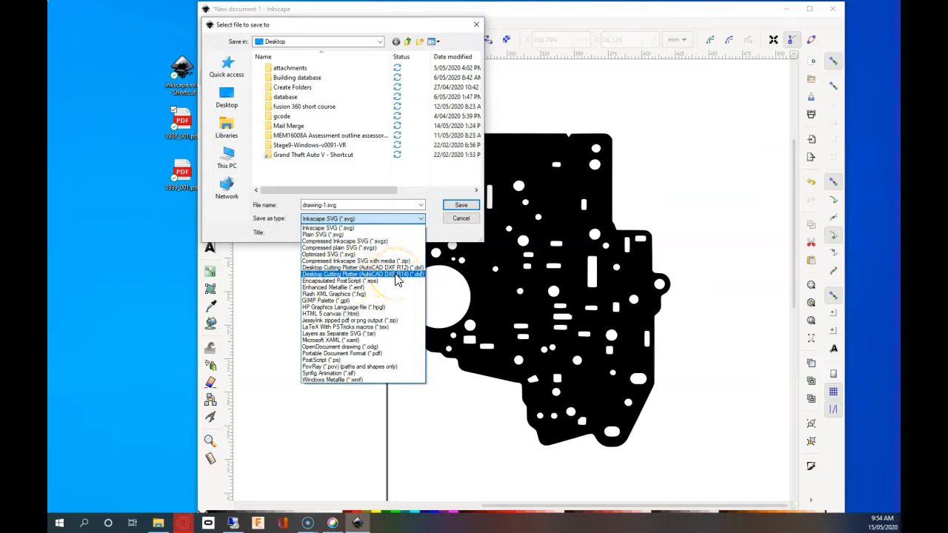
{"action": "left_click", "coordinate": [397, 275]}
{"action": "left_click", "coordinate": [459, 207]}
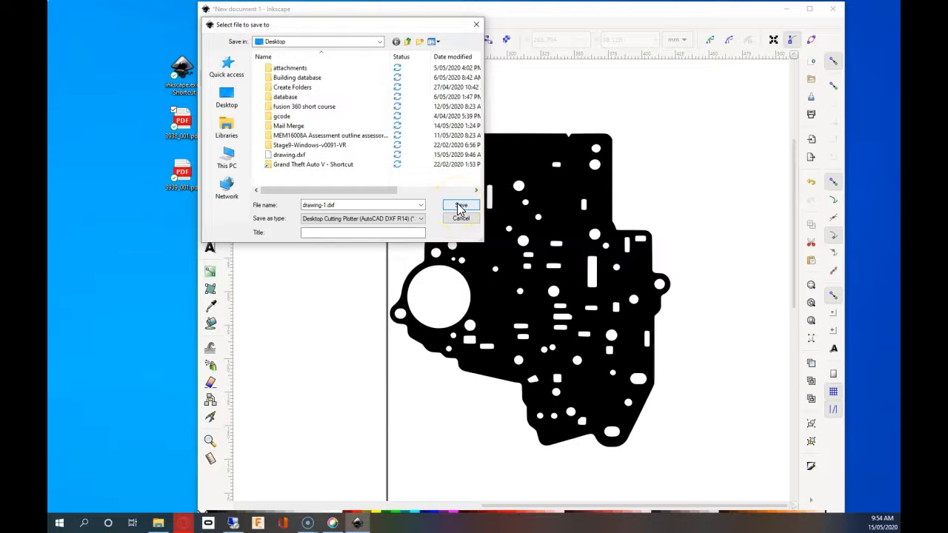
Complete the DXF output with LWPOLYLINE line output enabled and mm as the base unit
{"action": "left_click", "coordinate": [472, 266]}
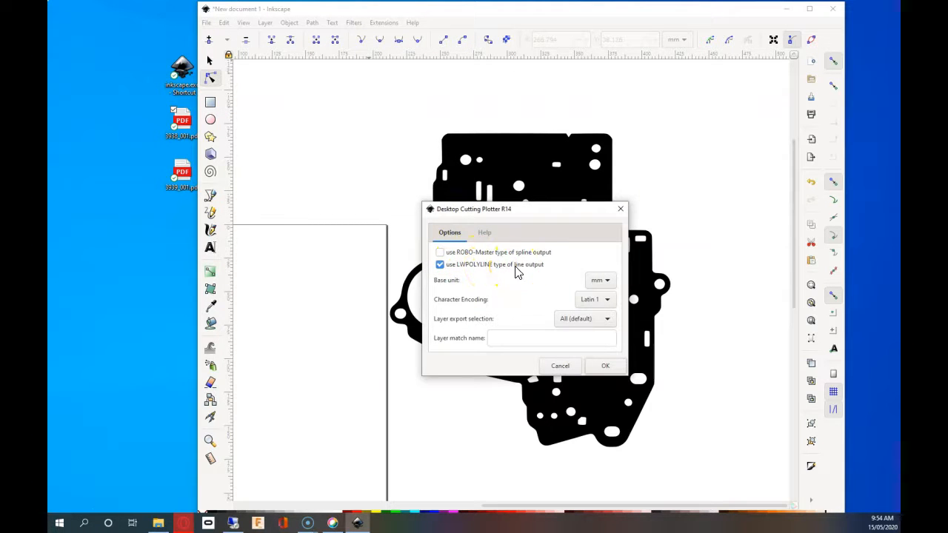
{"action": "left_click", "coordinate": [604, 281]}
{"action": "left_click", "coordinate": [596, 282]}
{"action": "left_click_drag", "start_coordinate": [537, 214], "coordinate": [660, 164]}
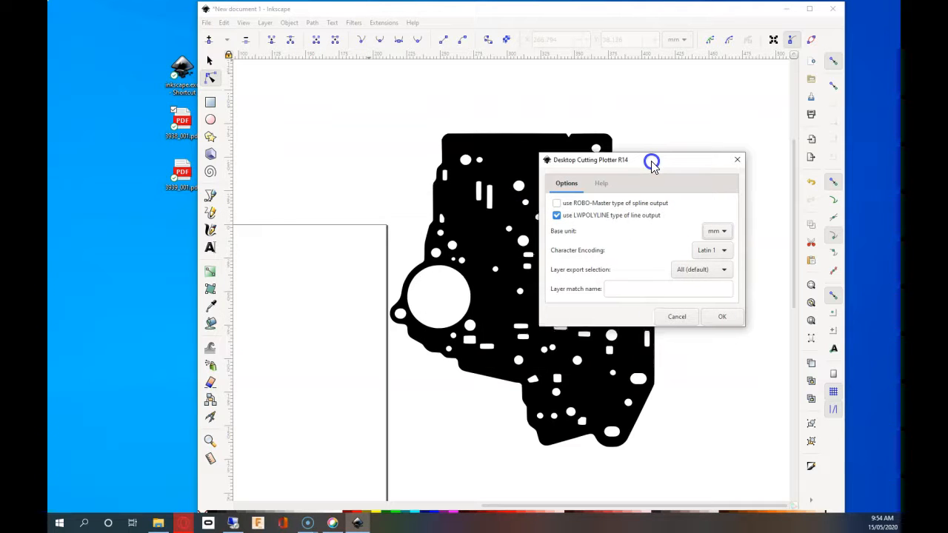
{"action": "left_click", "coordinate": [723, 316]}
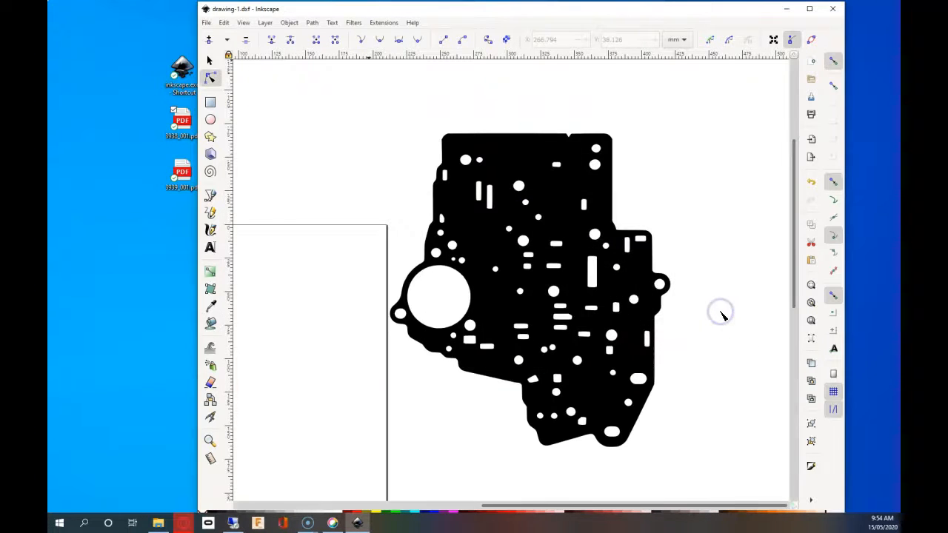